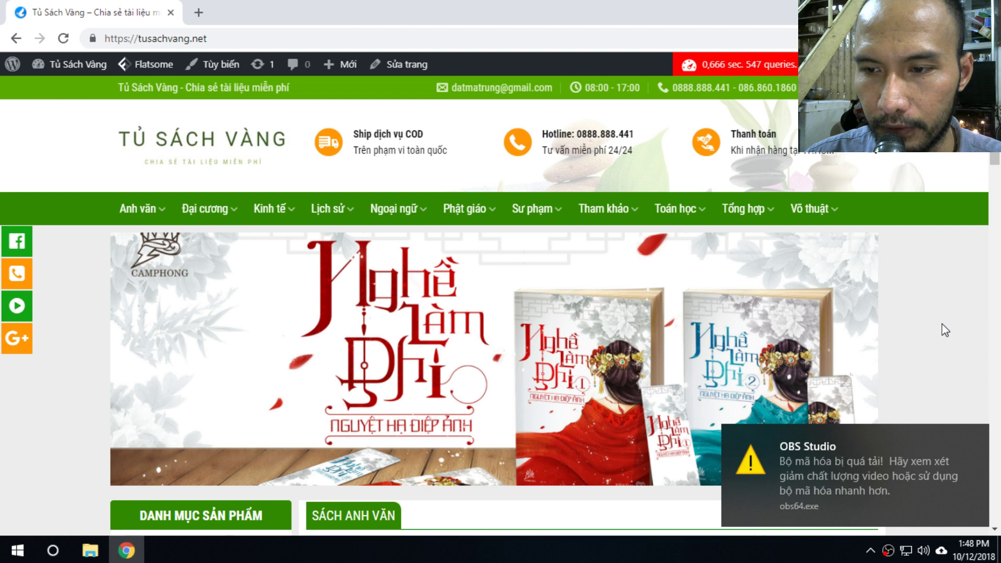
click(975, 437)
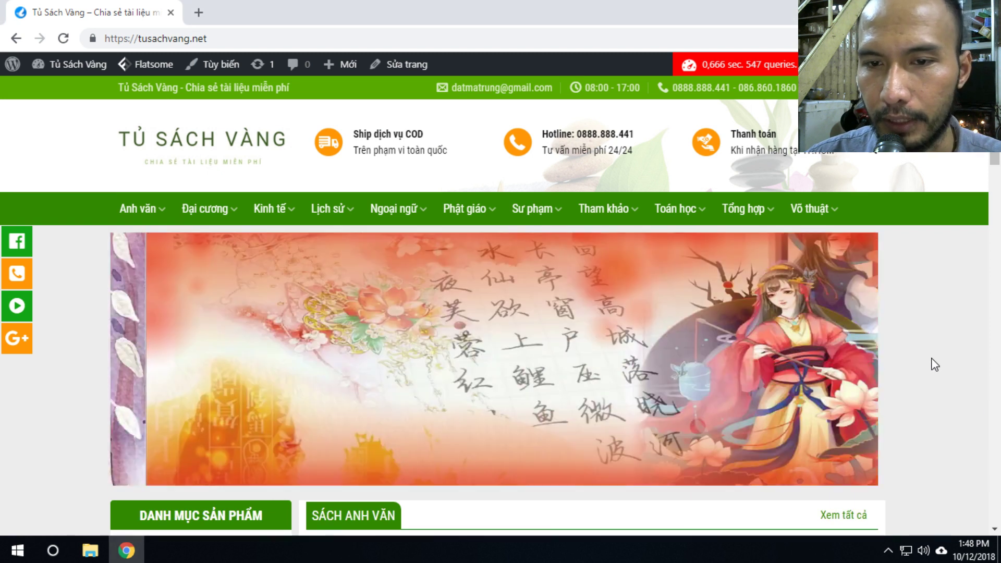
scroll(916, 360, down, 4)
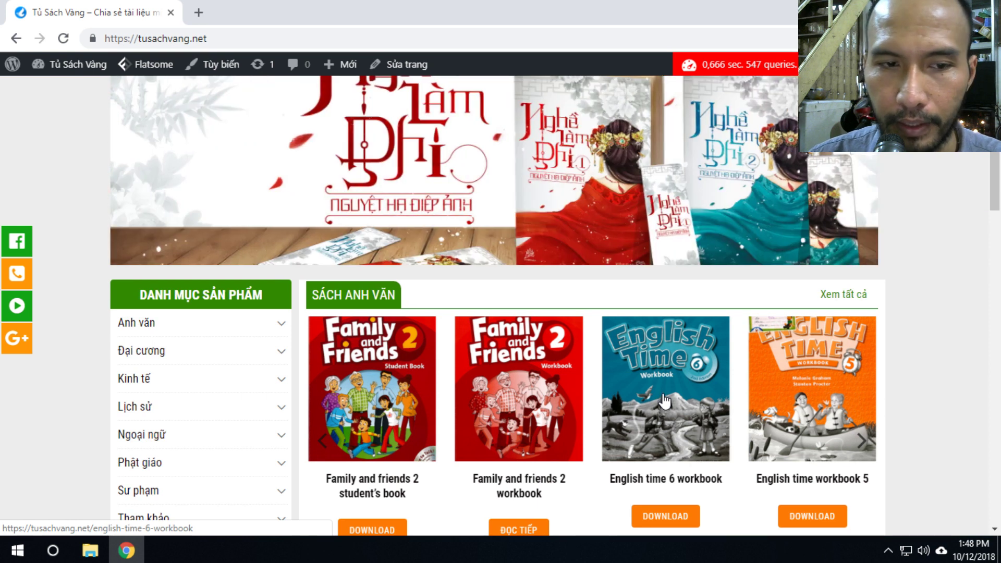
scroll(975, 352, up, 4)
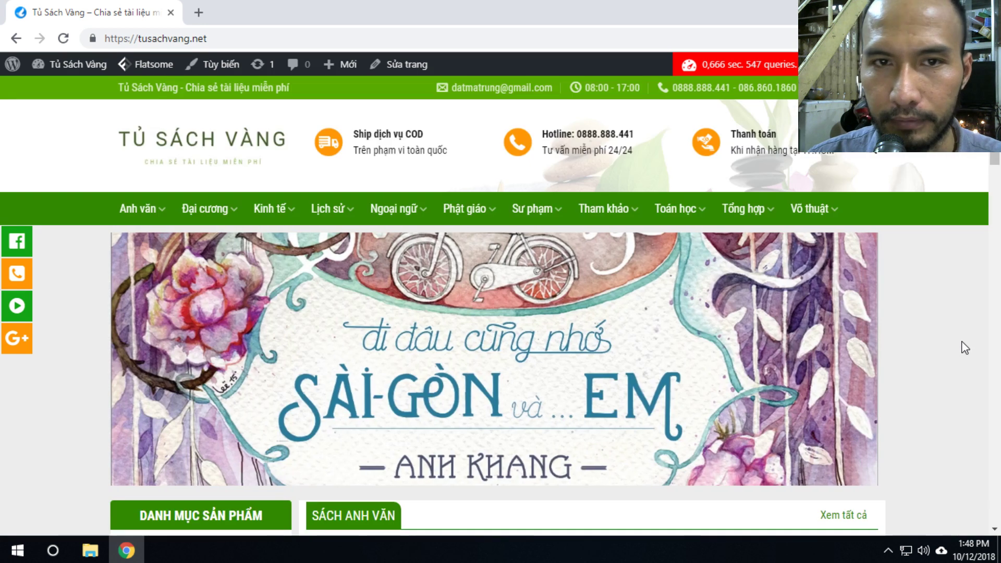
Go to the site's admin dashboard and open the product attributes page (Các thuộc tính).
mouse_move(63, 68)
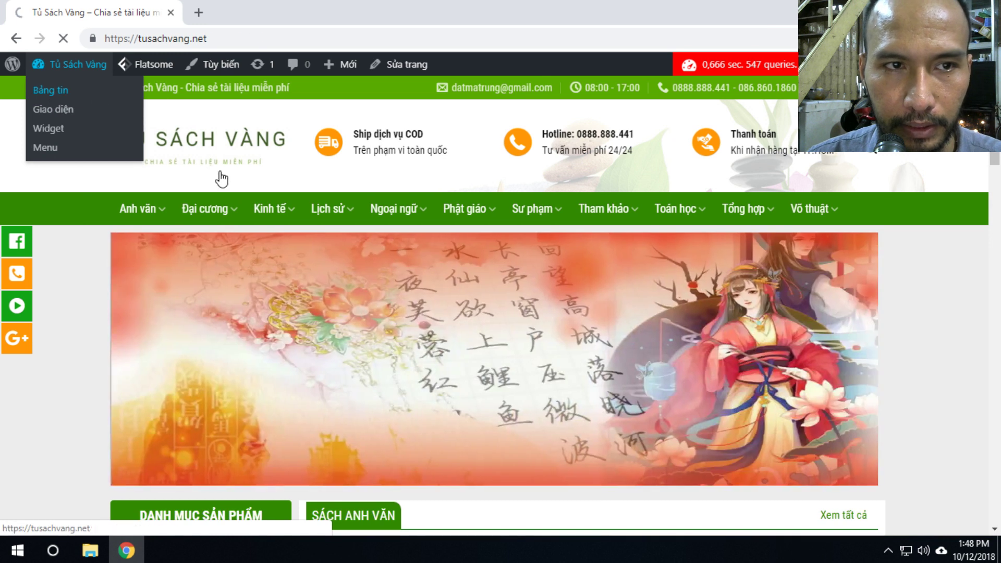
click(64, 94)
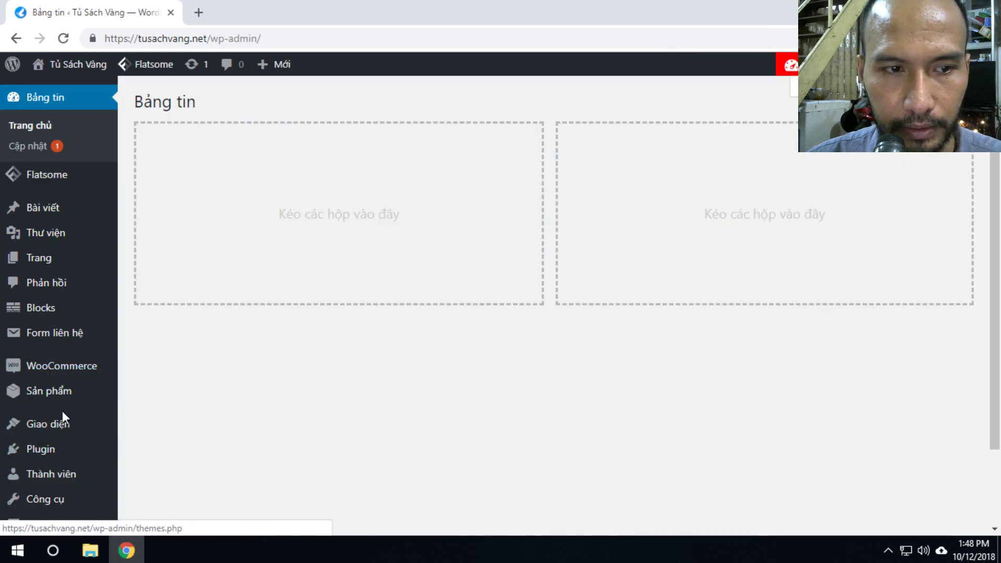
mouse_move(48, 399)
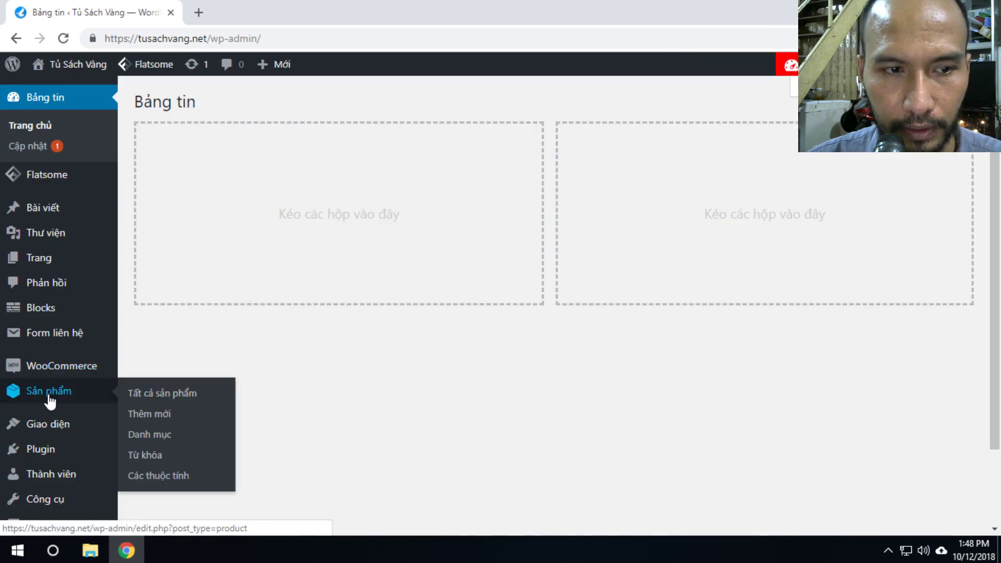
click(156, 475)
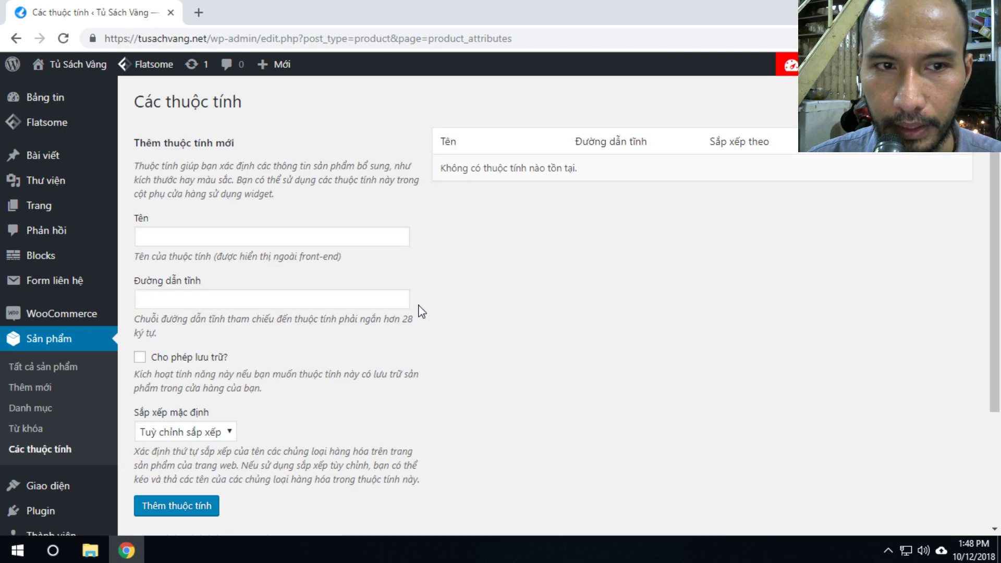
Add two new product attributes named Kích cỡ and Chất liệu.
click(186, 234)
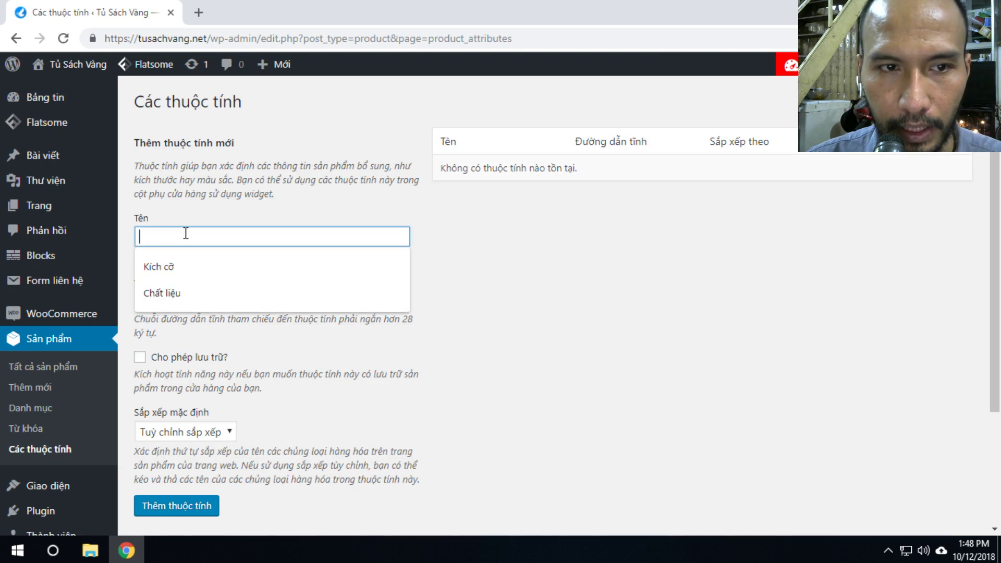
click(170, 268)
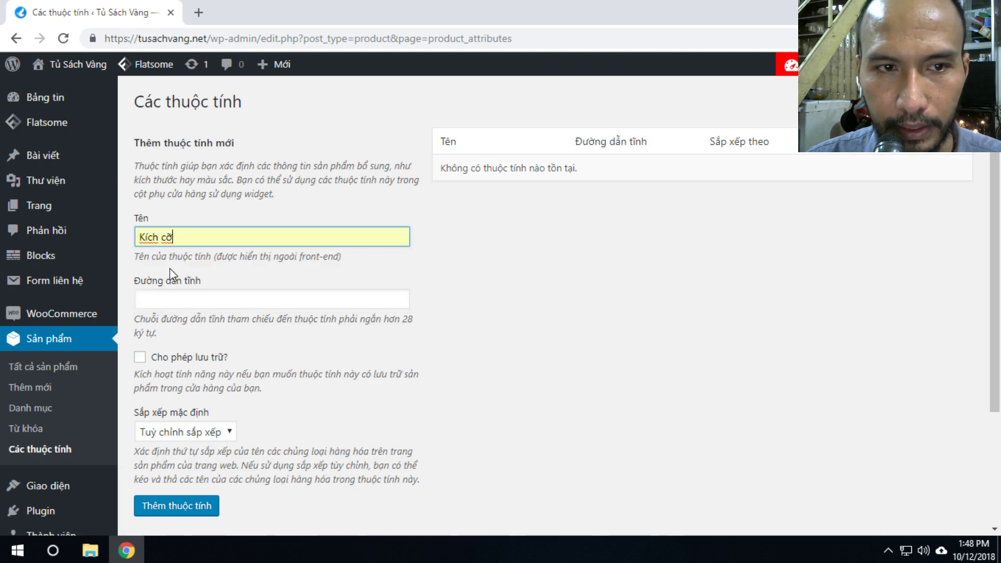
click(187, 506)
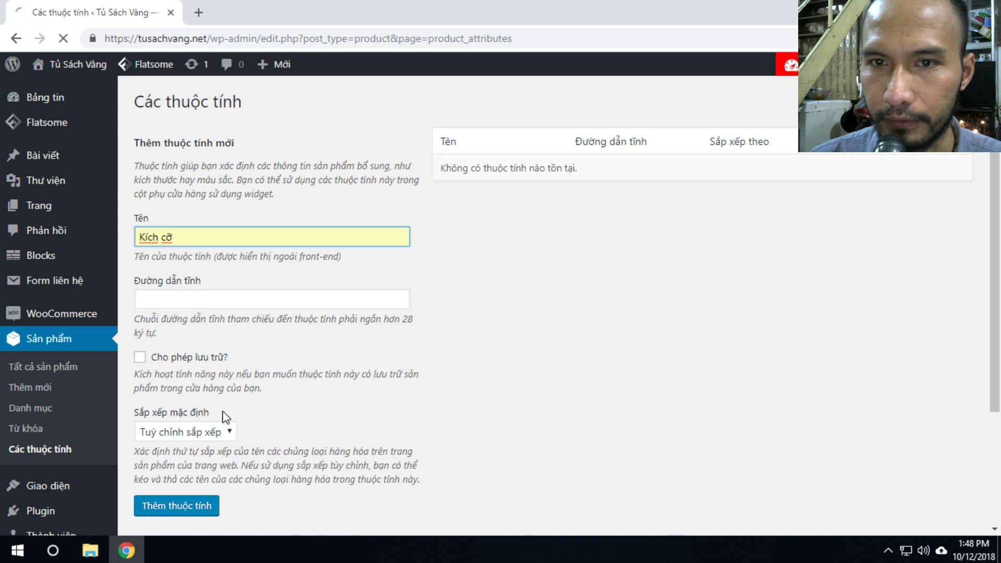
click(175, 237)
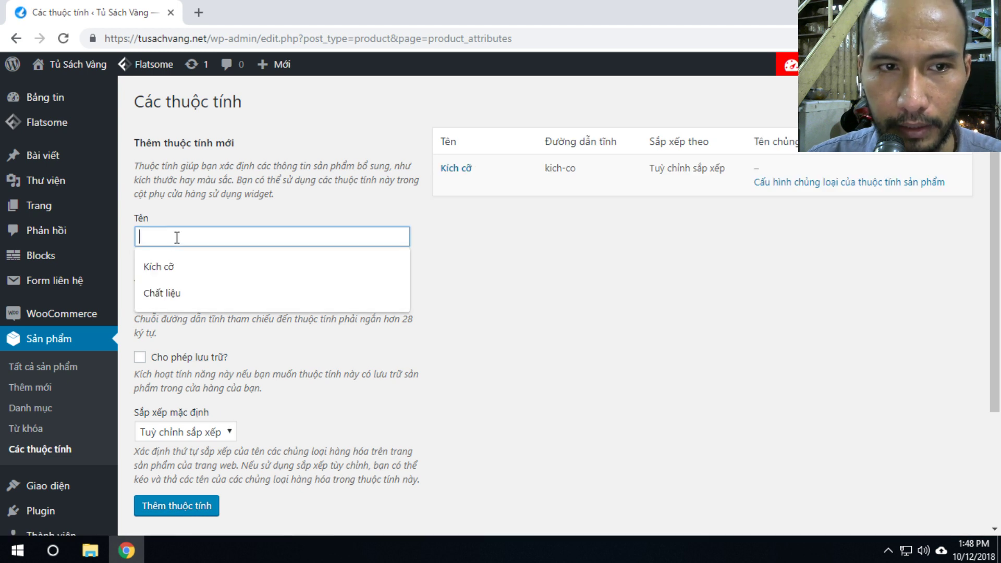
click(166, 293)
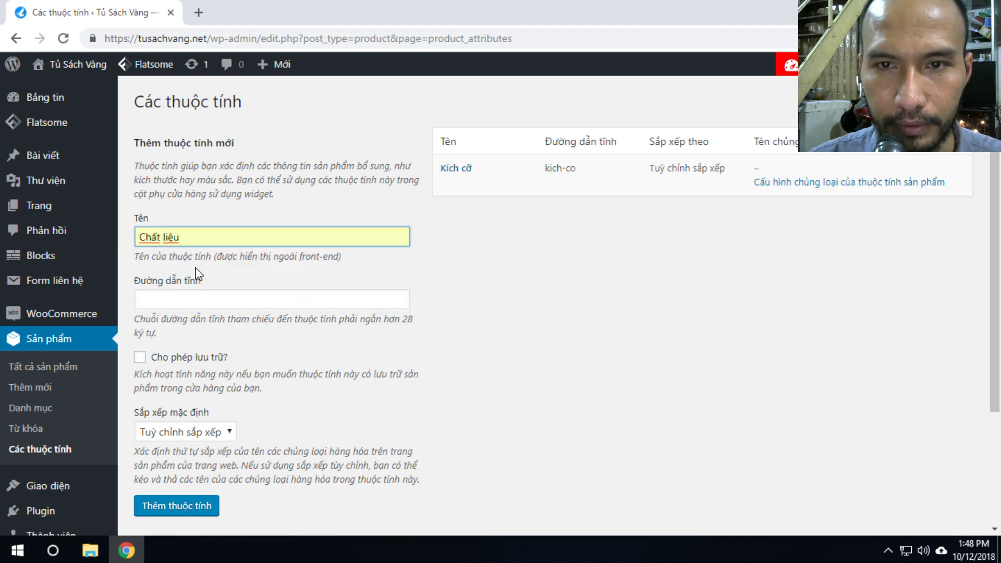
key(Return)
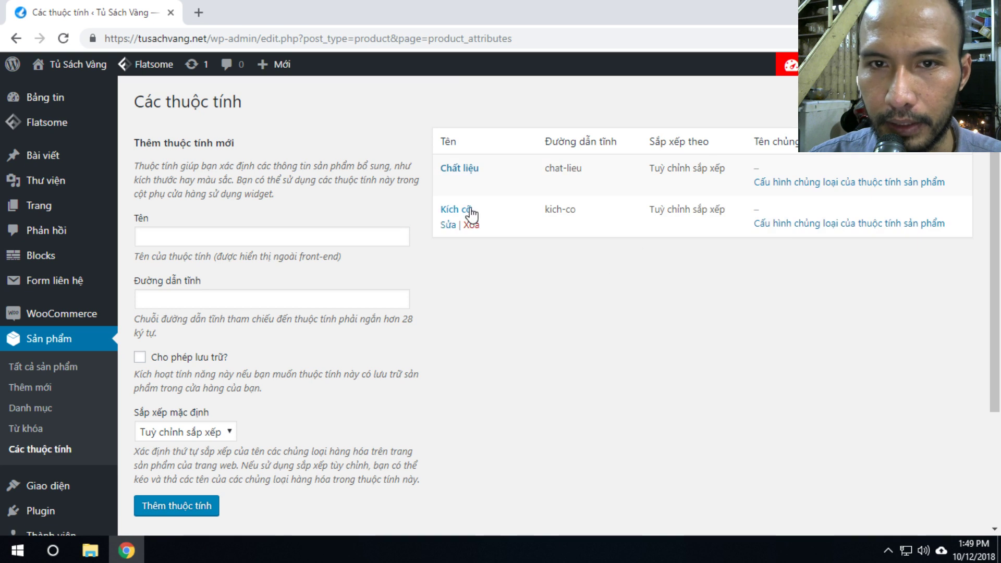
Add the terms Bìa cứng and Bìa mềm to the Chất liệu attribute.
mouse_move(467, 213)
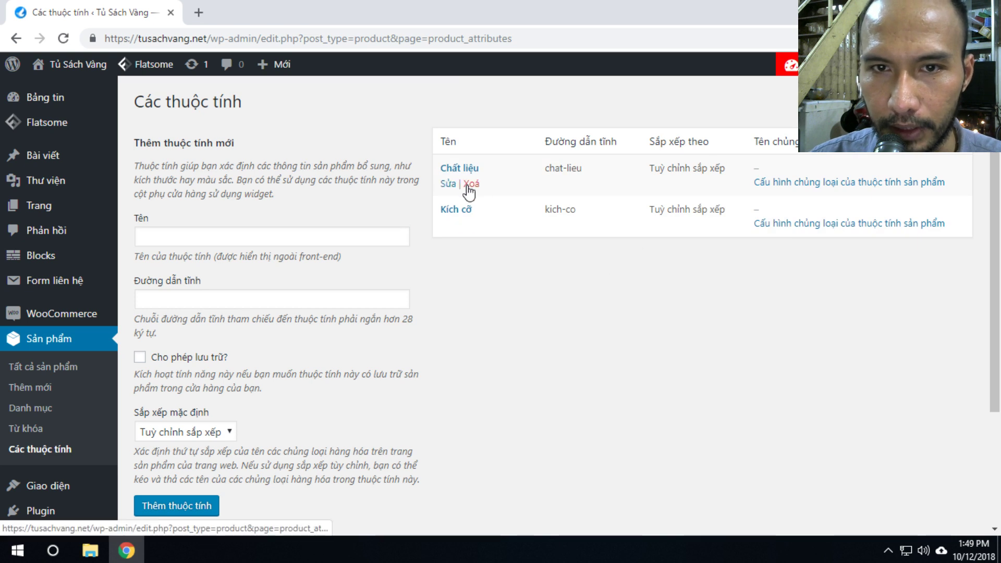
click(459, 168)
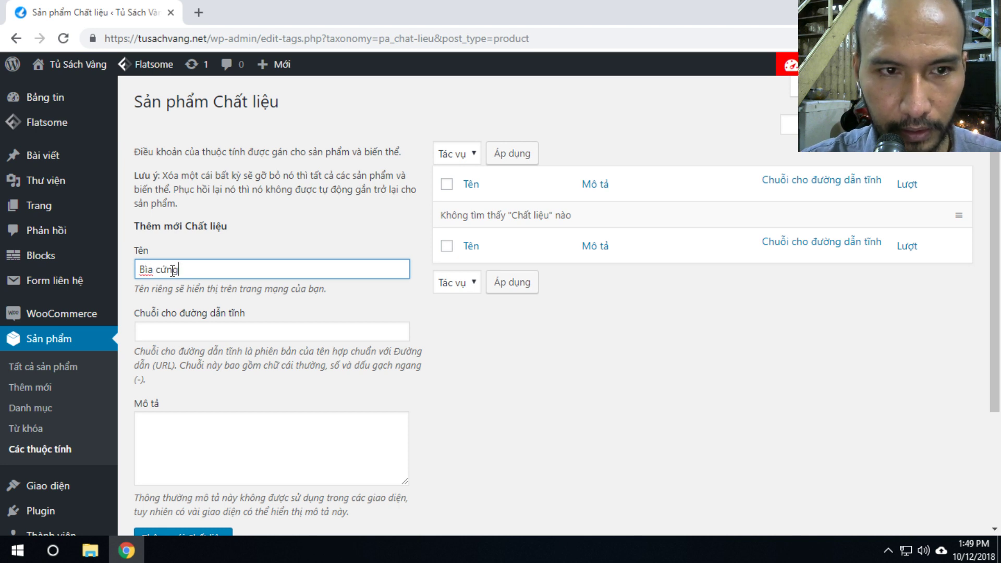
key(Return)
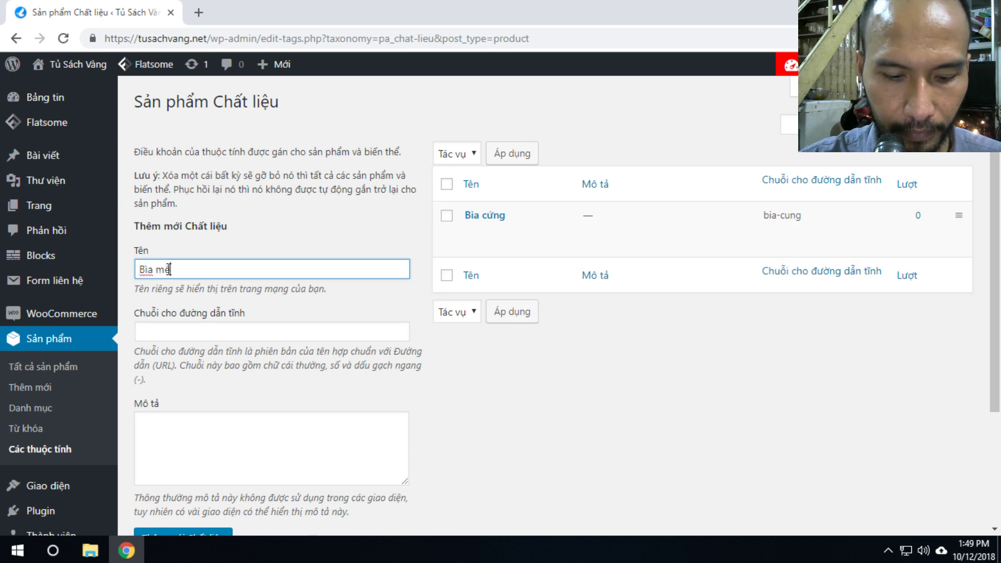
key(Return)
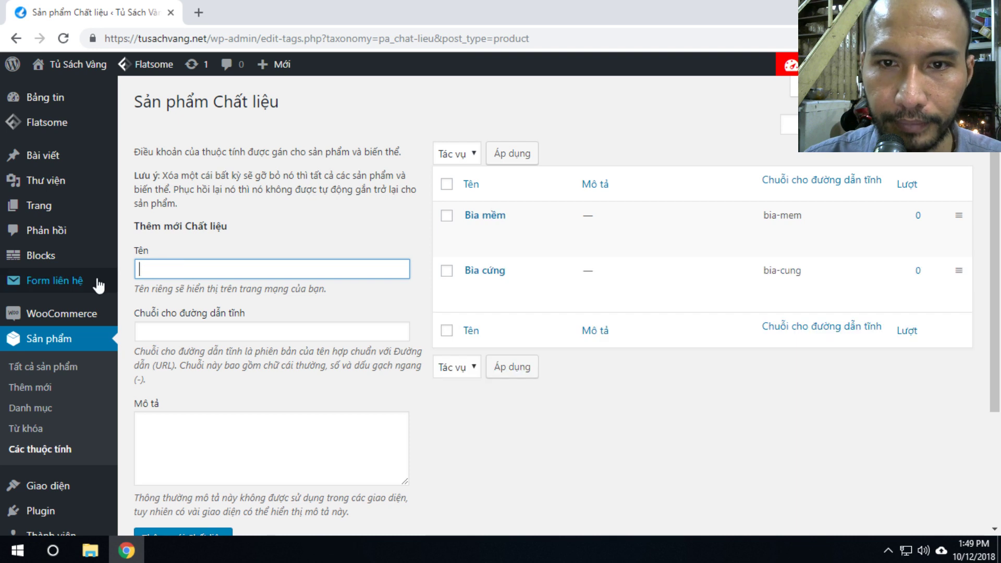
Add the terms A4 and A5 to the Kích cỡ attribute.
click(41, 451)
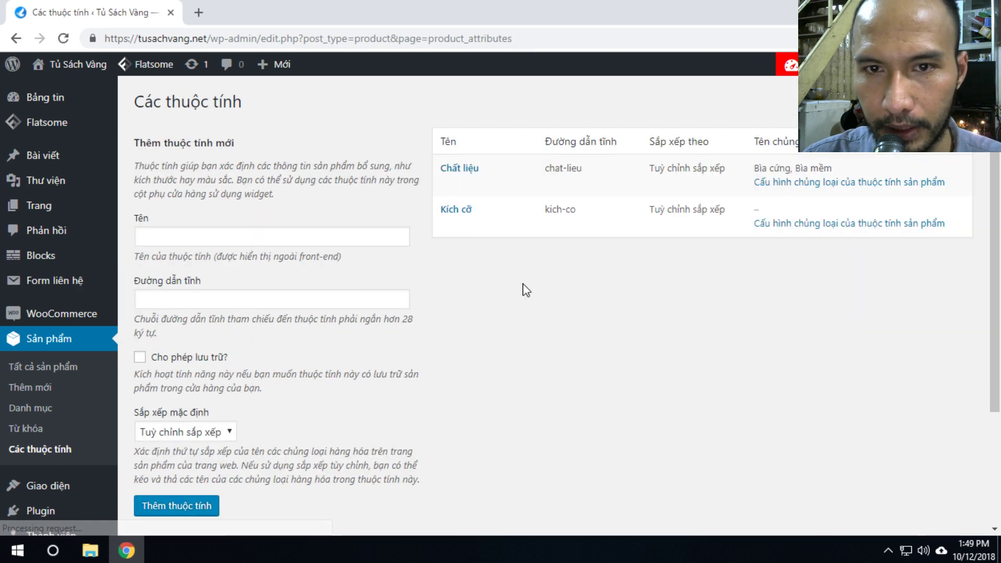
click(460, 214)
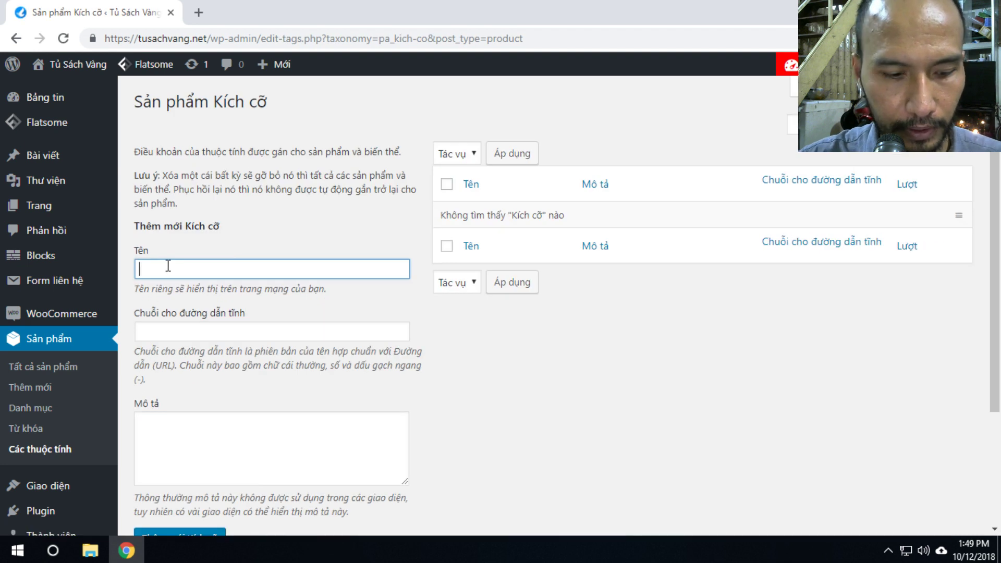
key(Return)
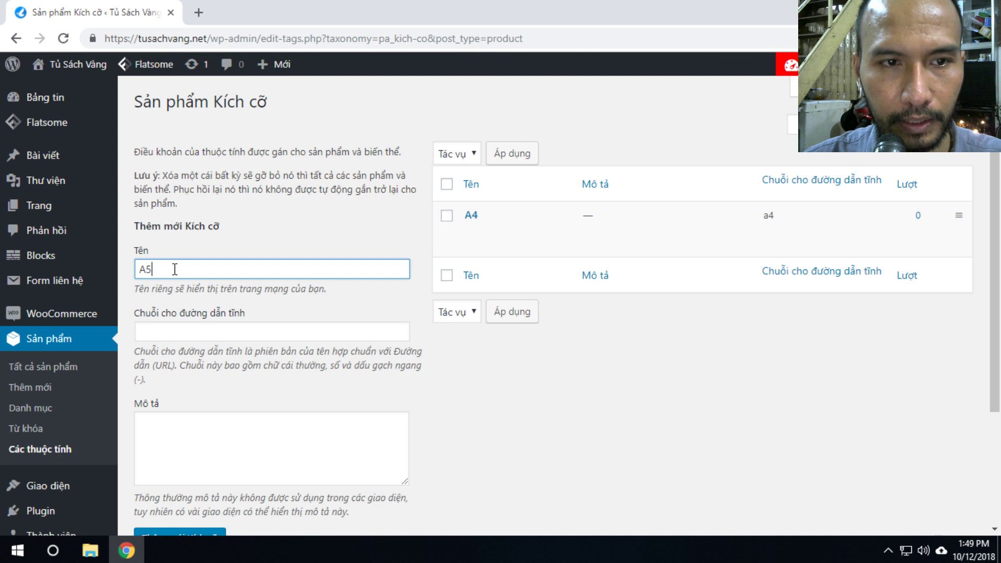
key(Return)
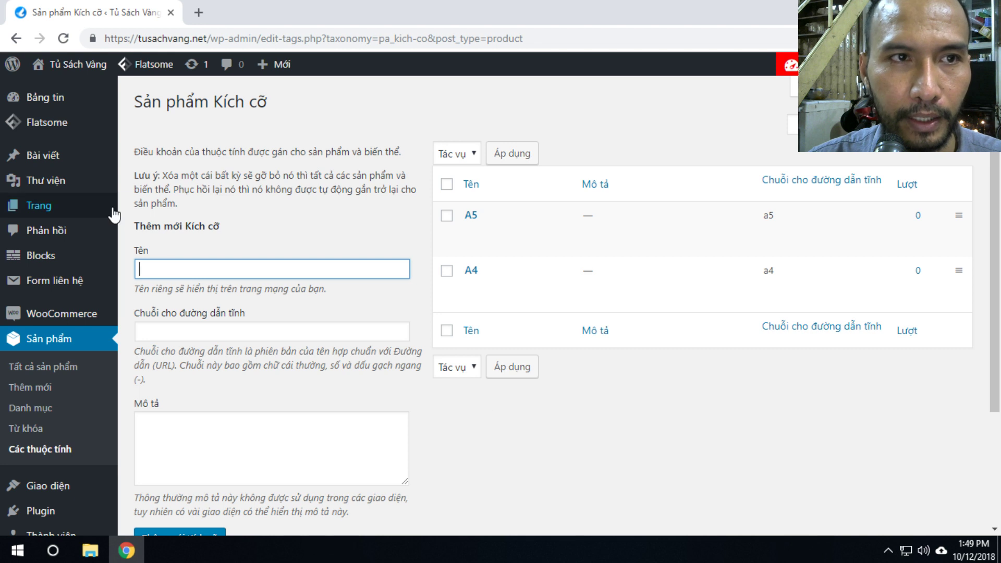
Visit the storefront and open the product Family and friends 2 student's book for editing.
click(73, 67)
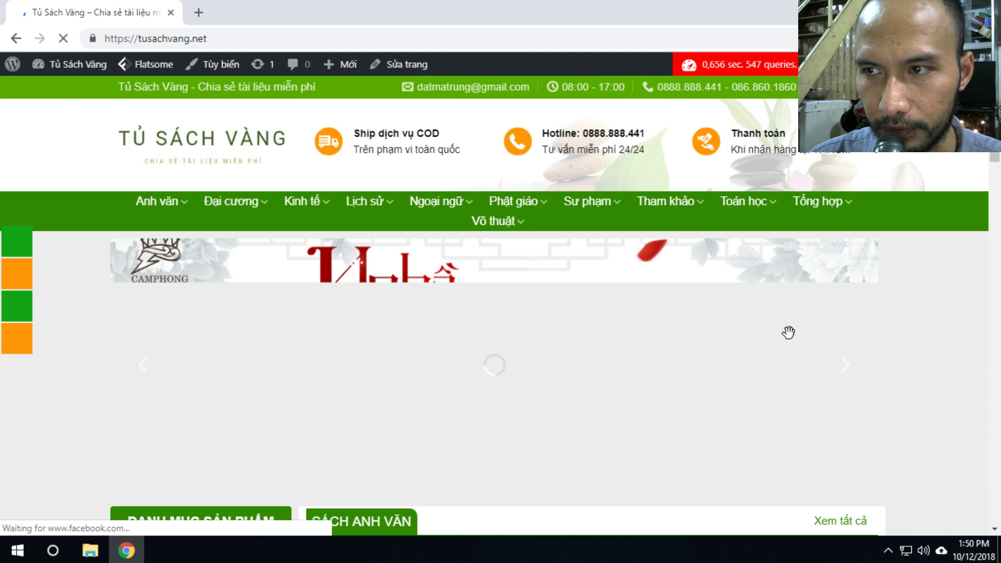
scroll(789, 332, down, 8)
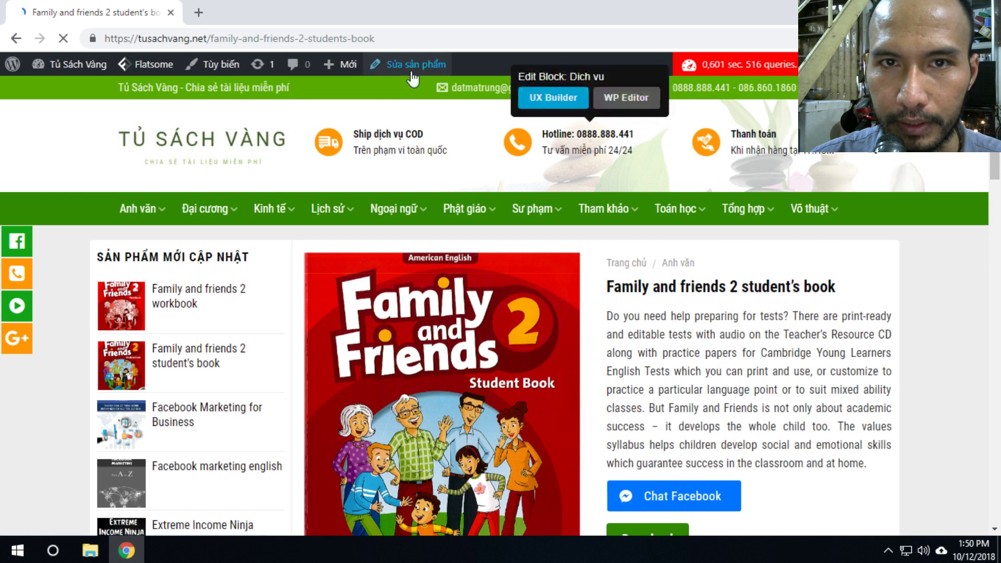
click(427, 67)
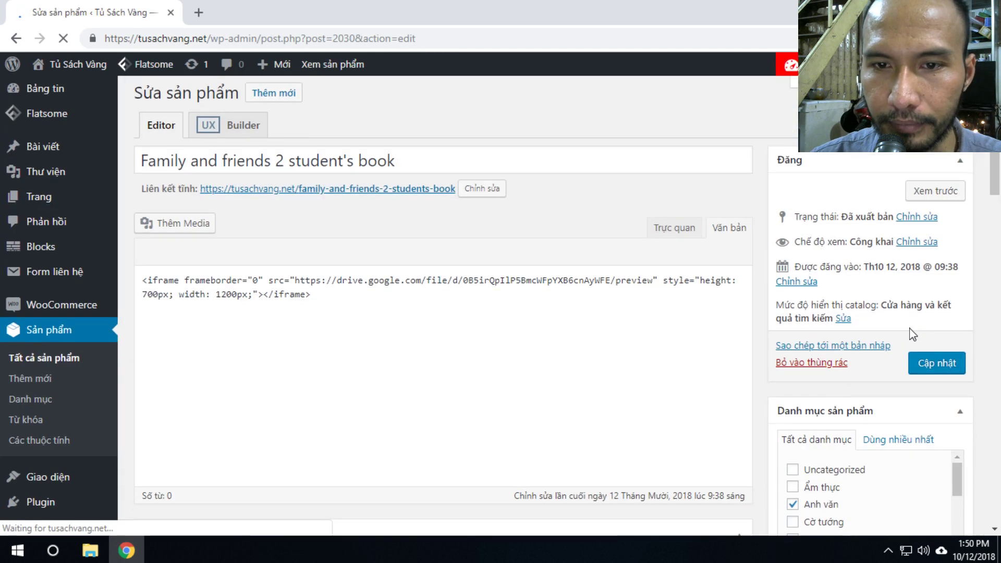
Set the product type in the product data to Sản phẩm có biến thể.
scroll(678, 318, down, 1)
scroll(566, 299, down, 4)
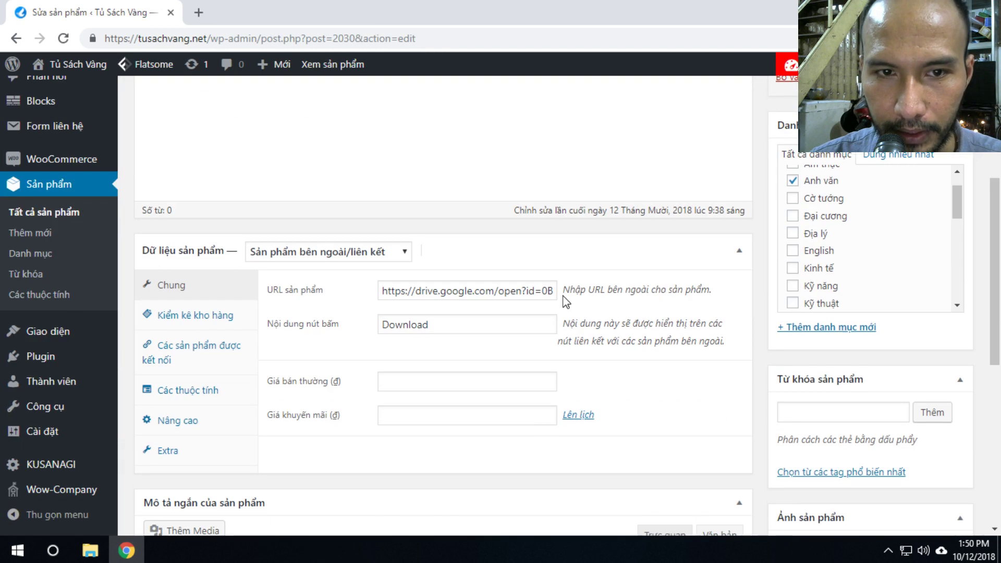
scroll(565, 301, down, 1)
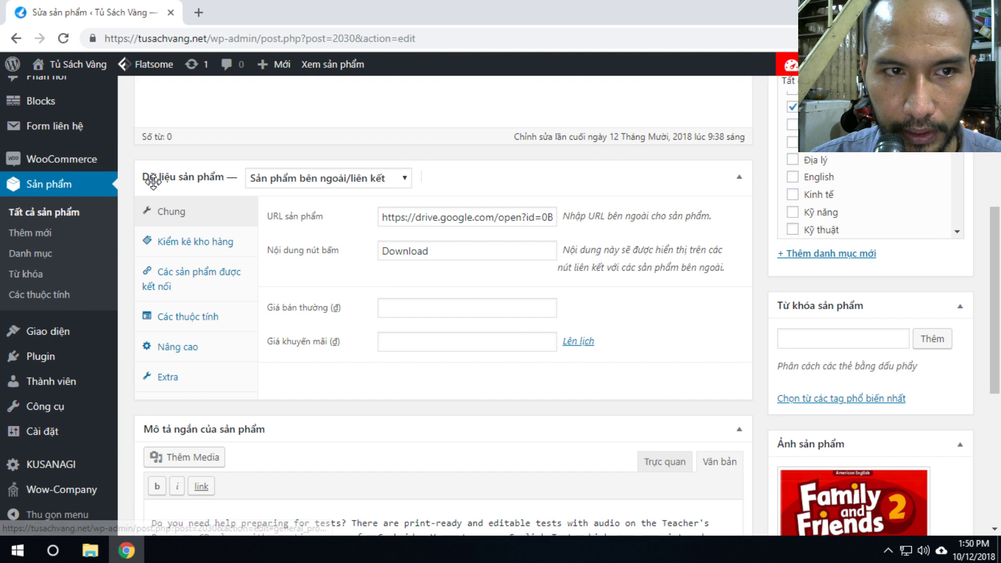
click(311, 180)
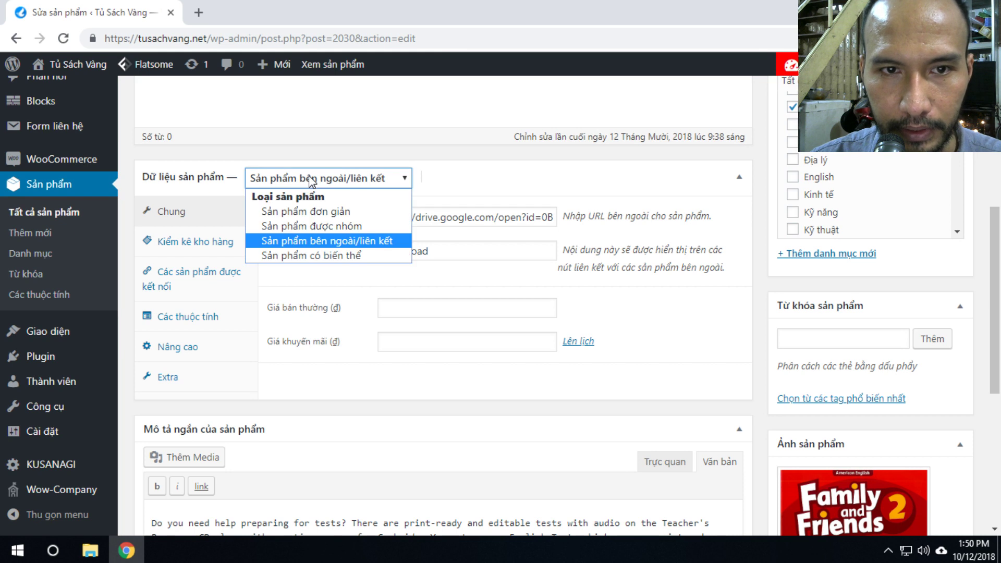
click(323, 257)
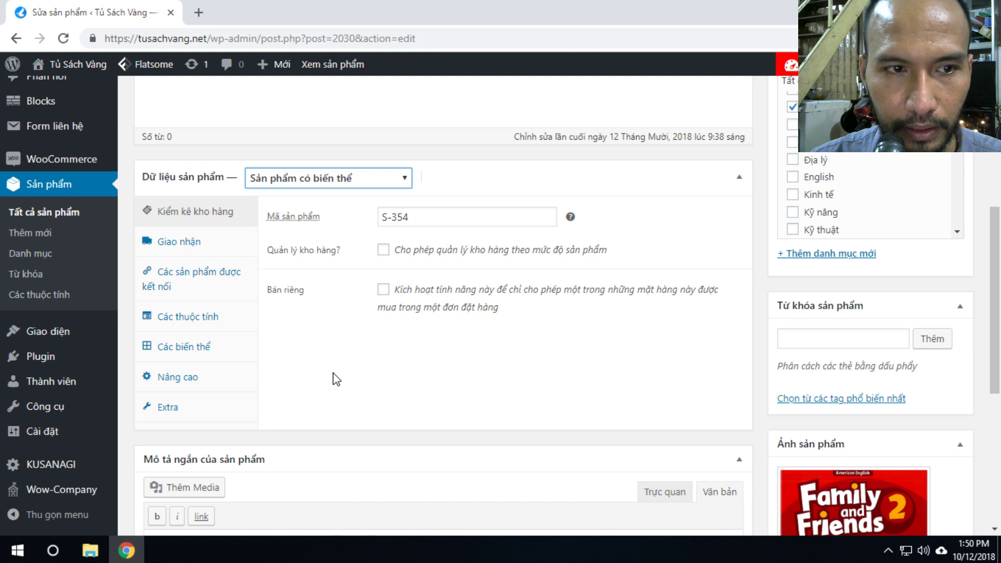
Add the Chất liệu and Kích cỡ attributes to the product's data.
click(196, 324)
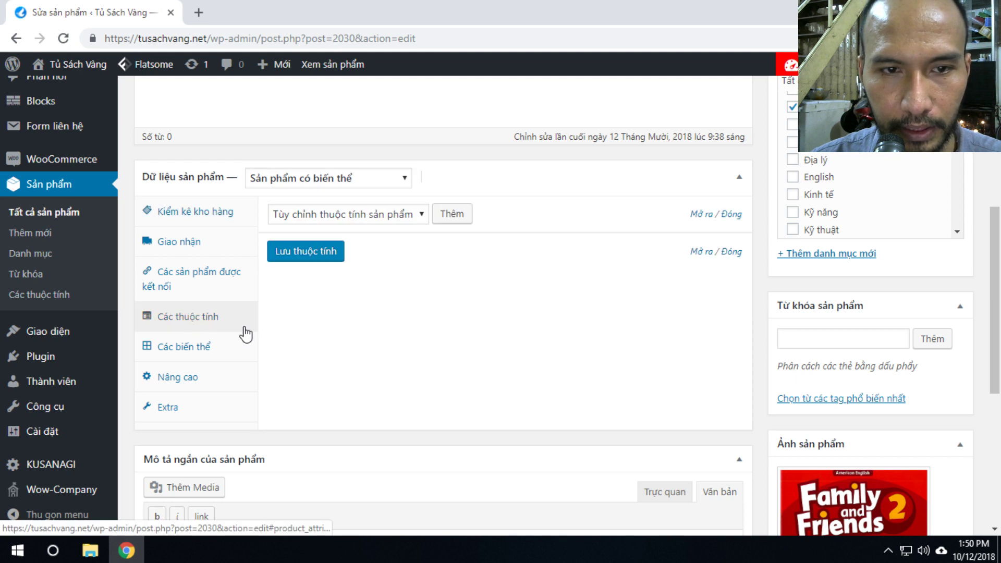
click(382, 218)
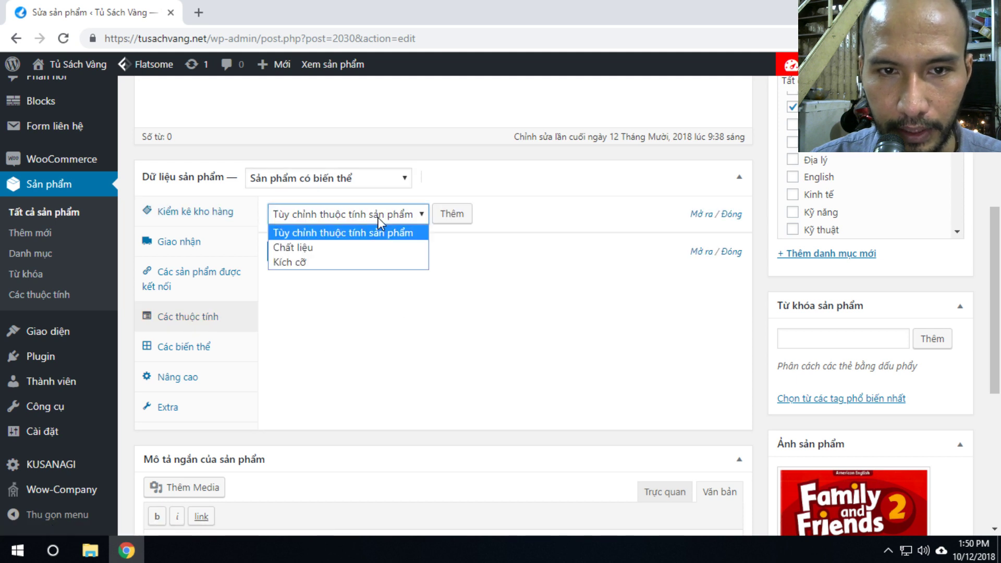
click(305, 248)
click(451, 214)
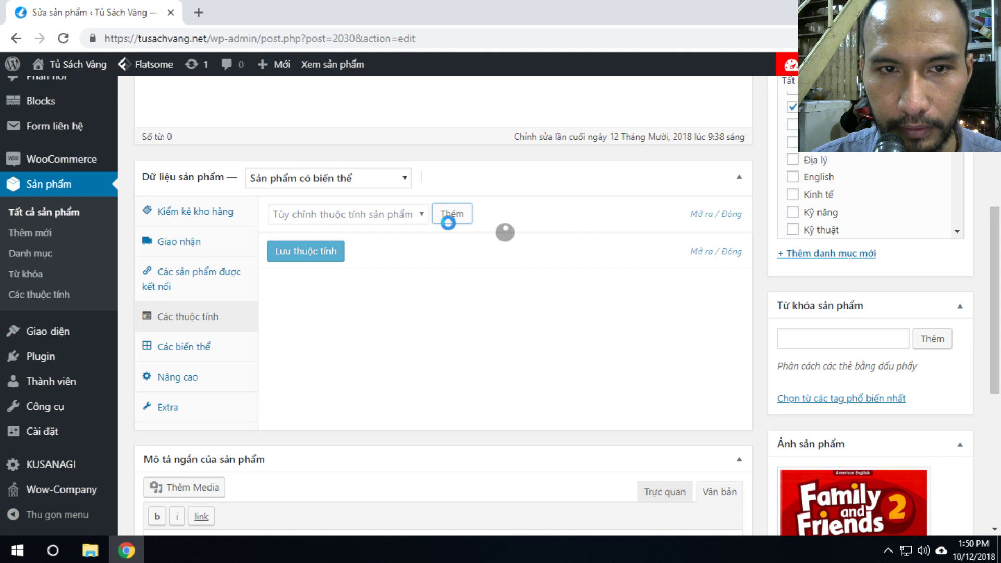
click(342, 214)
click(301, 262)
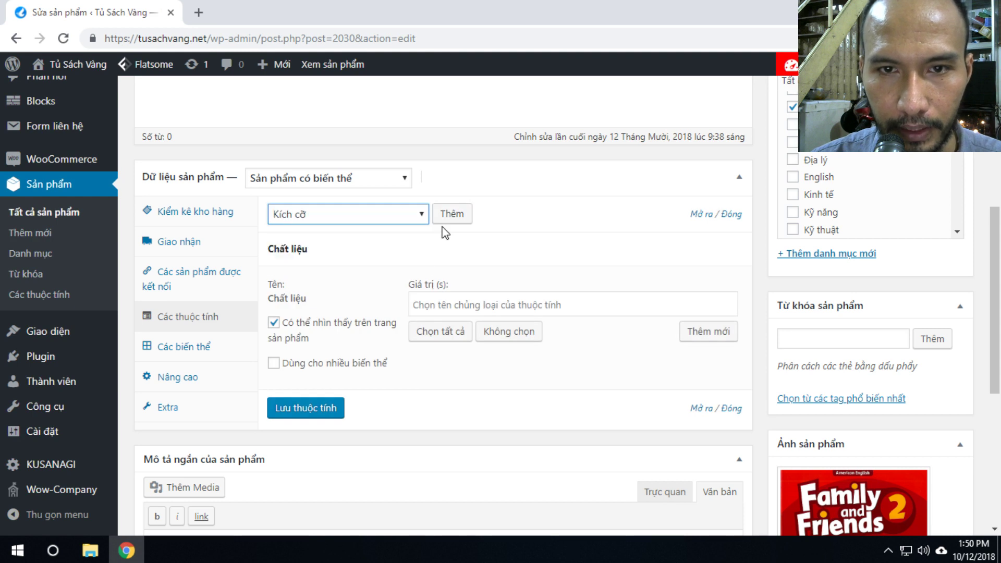
click(452, 214)
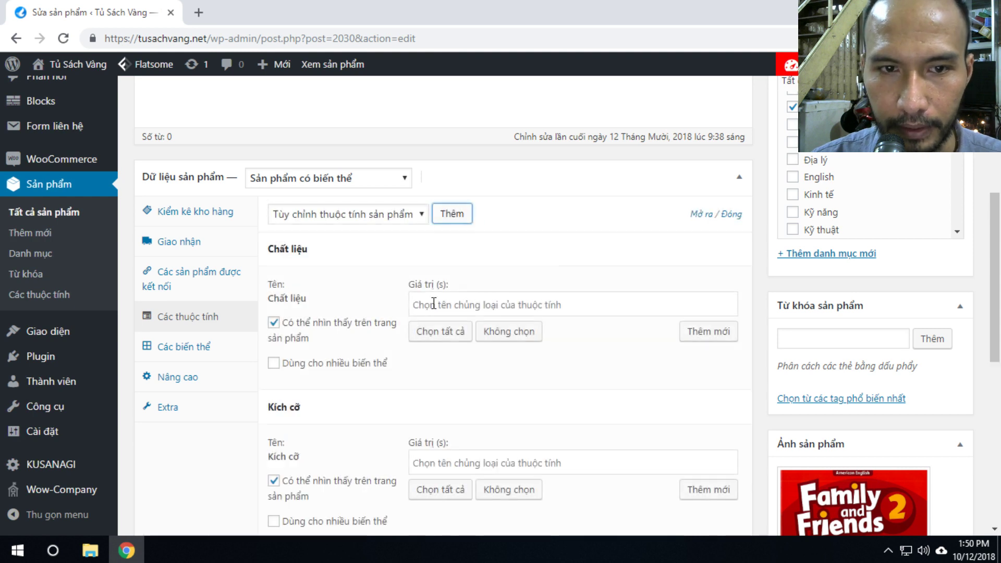
Assign all terms to both product attributes: Bìa cứng and Bìa mềm for Chất liệu, A4 and A5 for Kích cỡ.
click(441, 333)
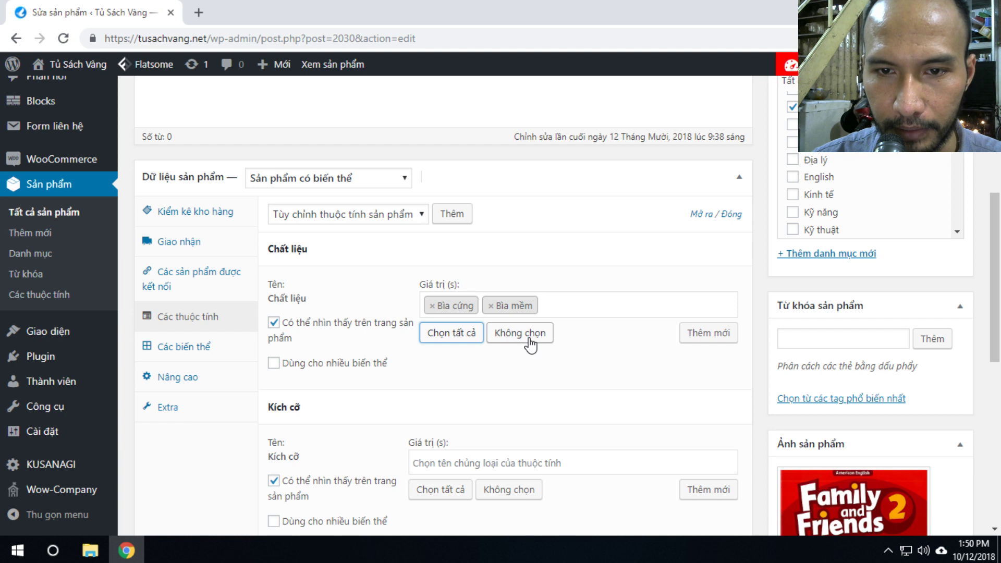
scroll(501, 345, down, 3)
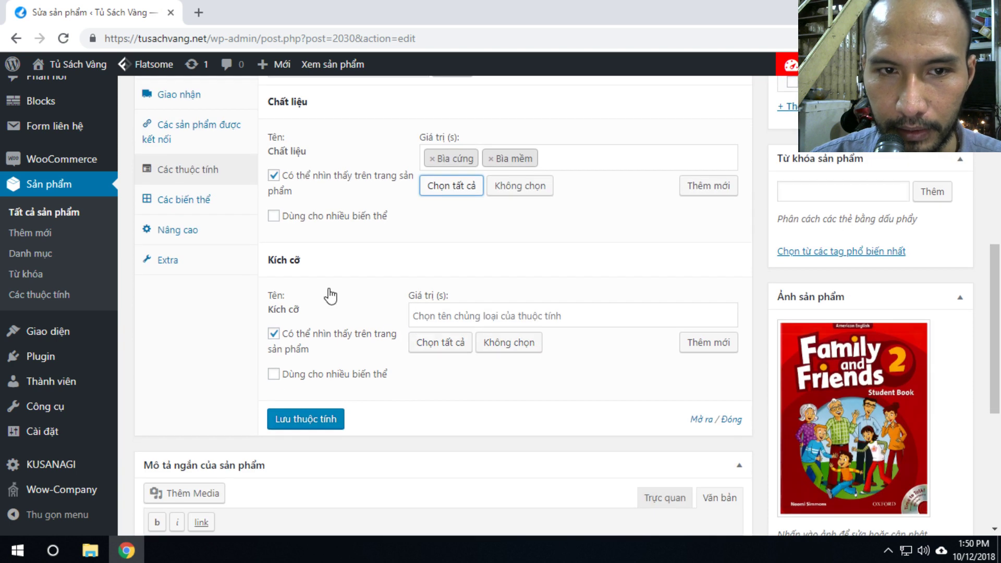
click(437, 344)
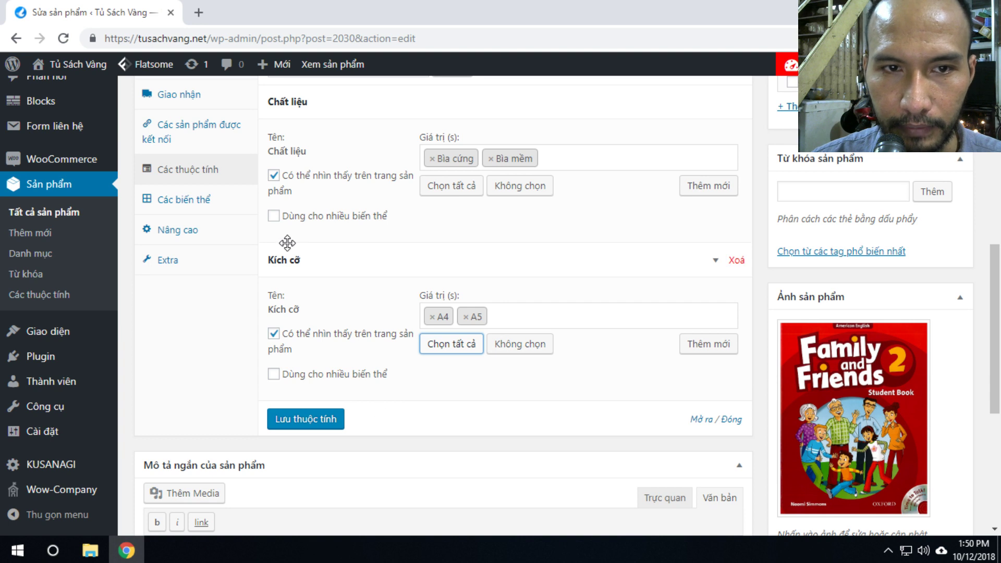
Enable Dùng cho nhiều biến thể for both Chất liệu and Kích cỡ and save the product's attributes.
click(273, 216)
click(274, 374)
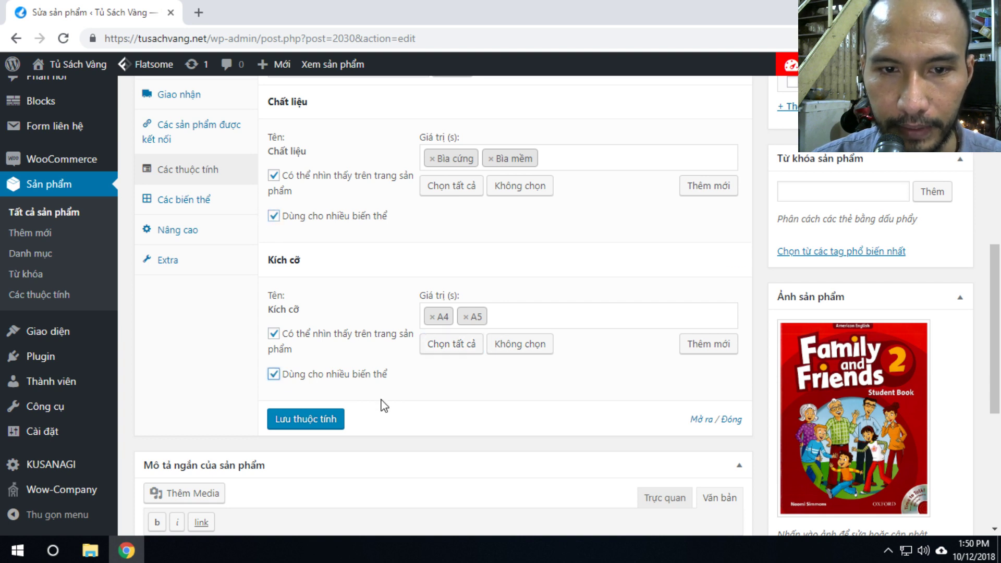
click(314, 421)
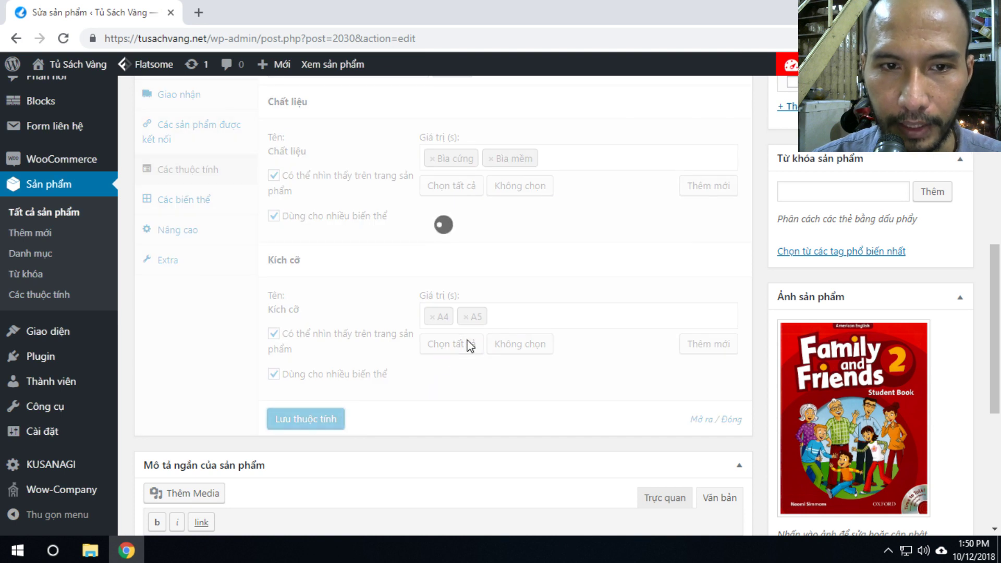
Generate the product's variations with Tạo biến thể từ tất cả thuộc tính, accepting the confirmations.
click(187, 201)
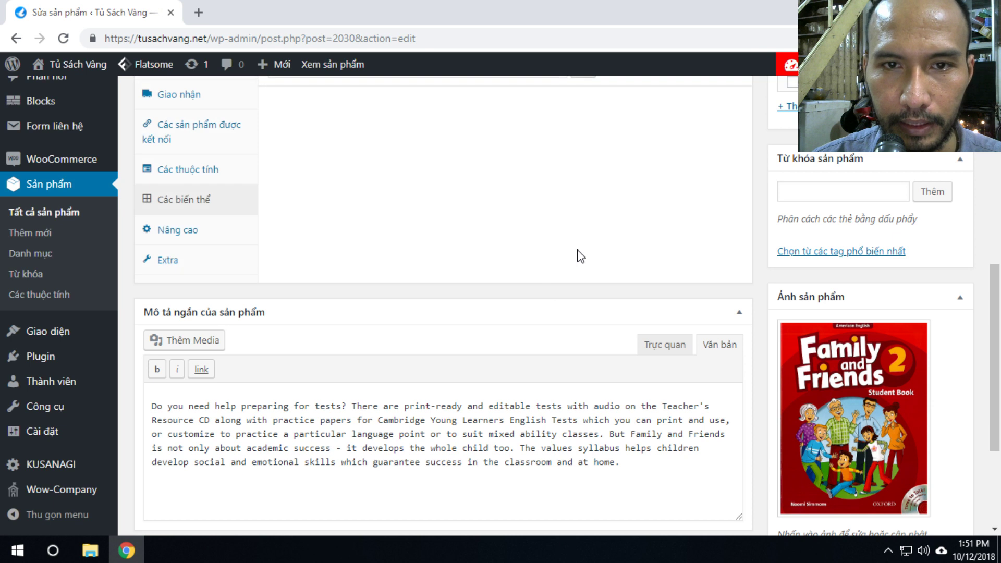
scroll(584, 250, up, 5)
scroll(591, 245, down, 4)
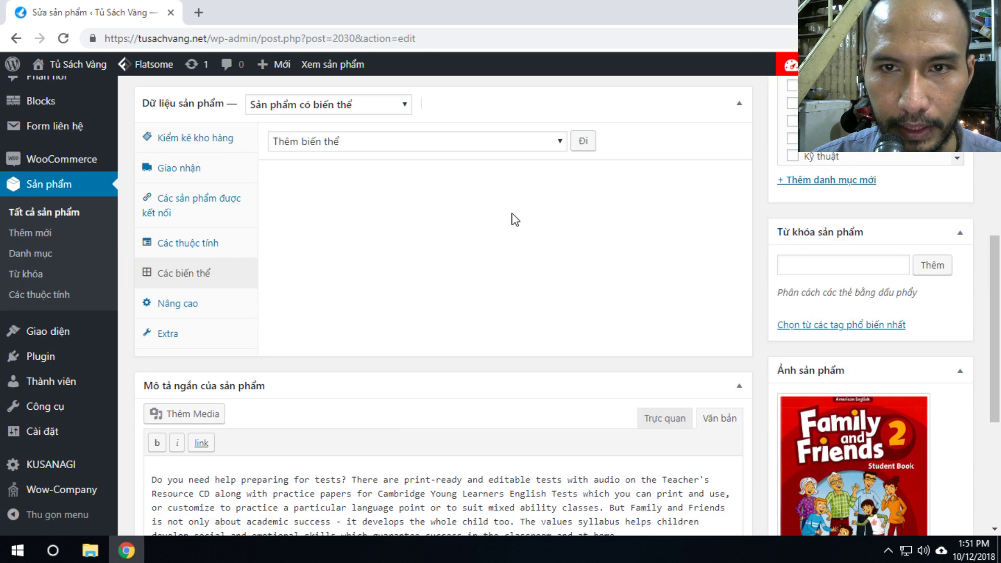
click(539, 141)
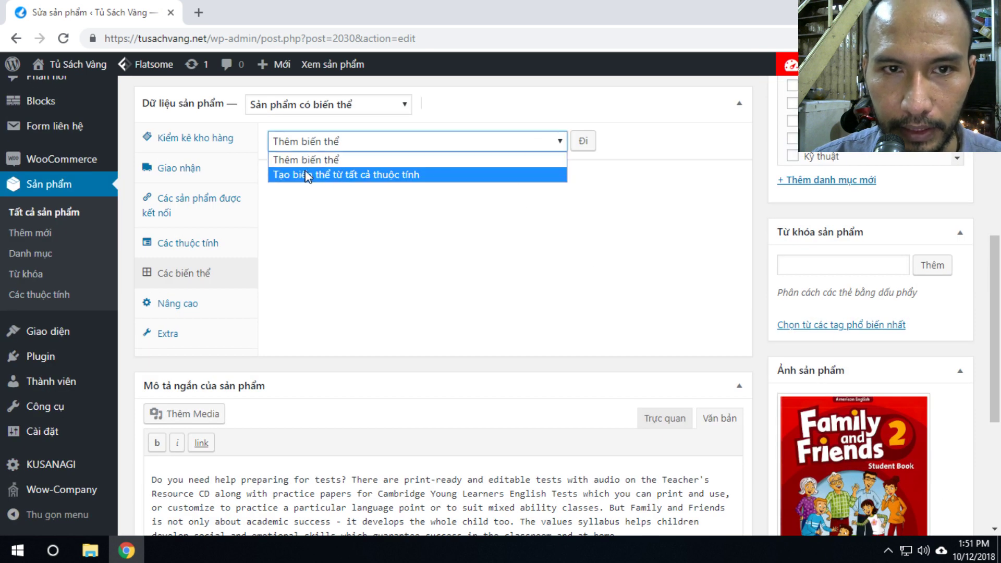
click(356, 175)
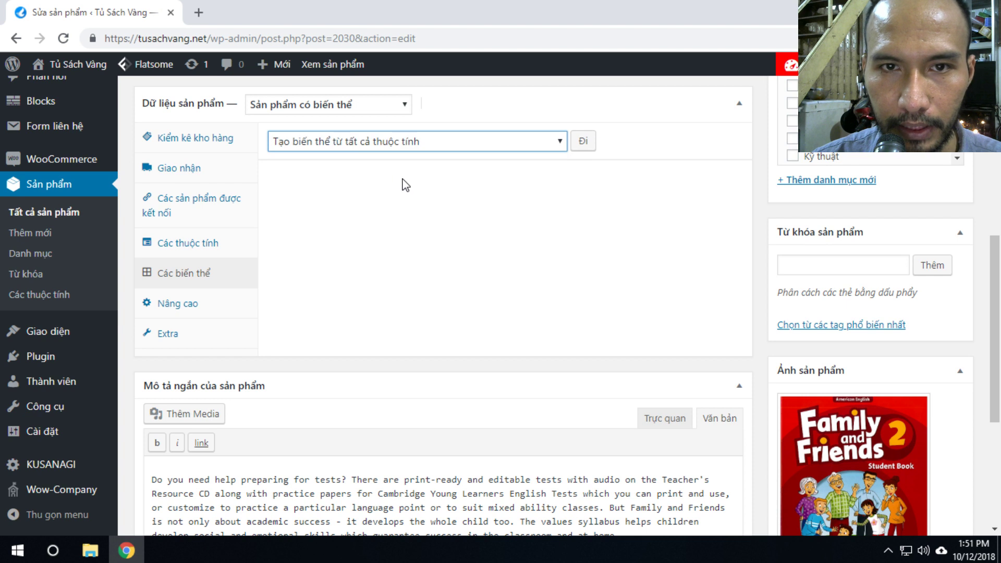
click(582, 142)
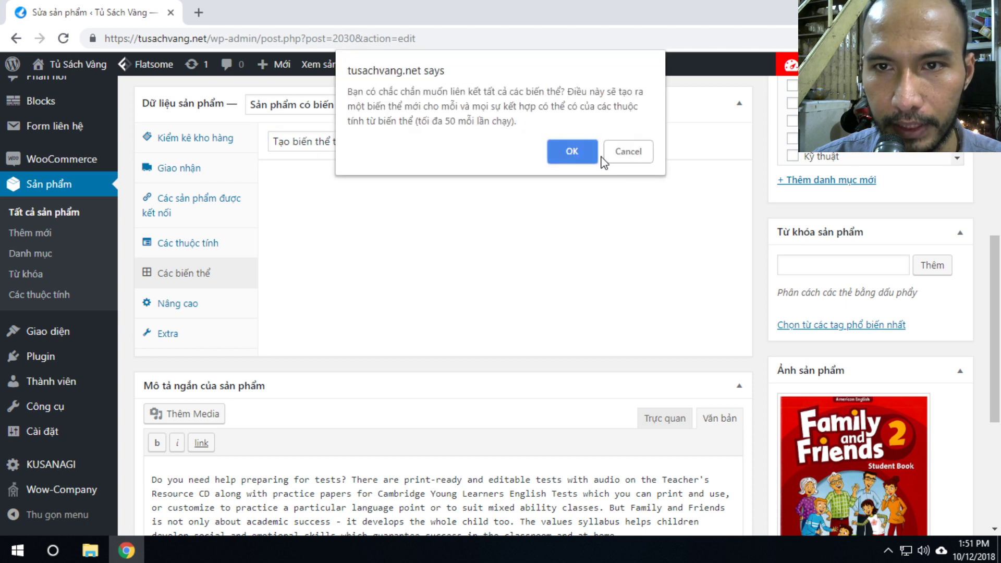
click(574, 151)
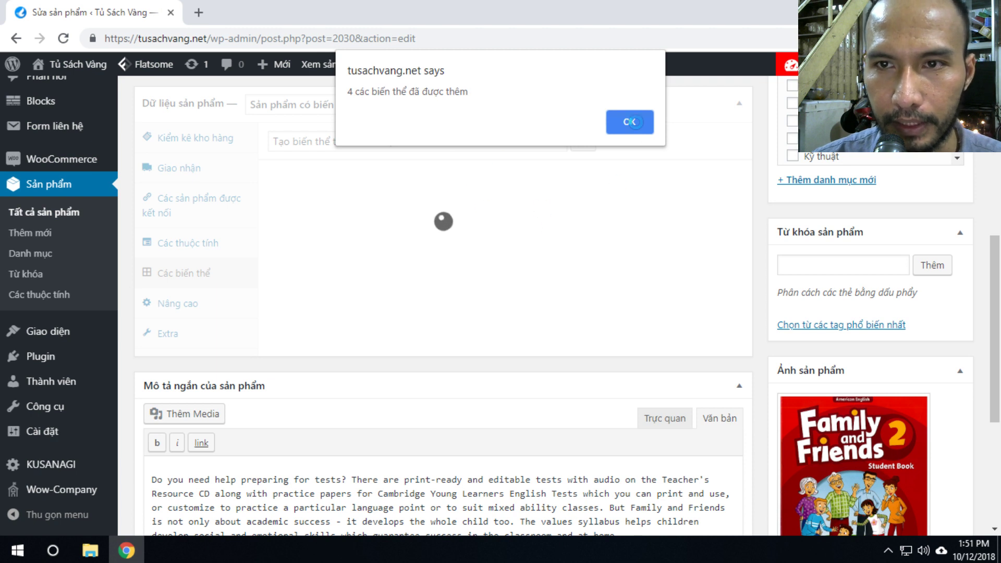
click(631, 124)
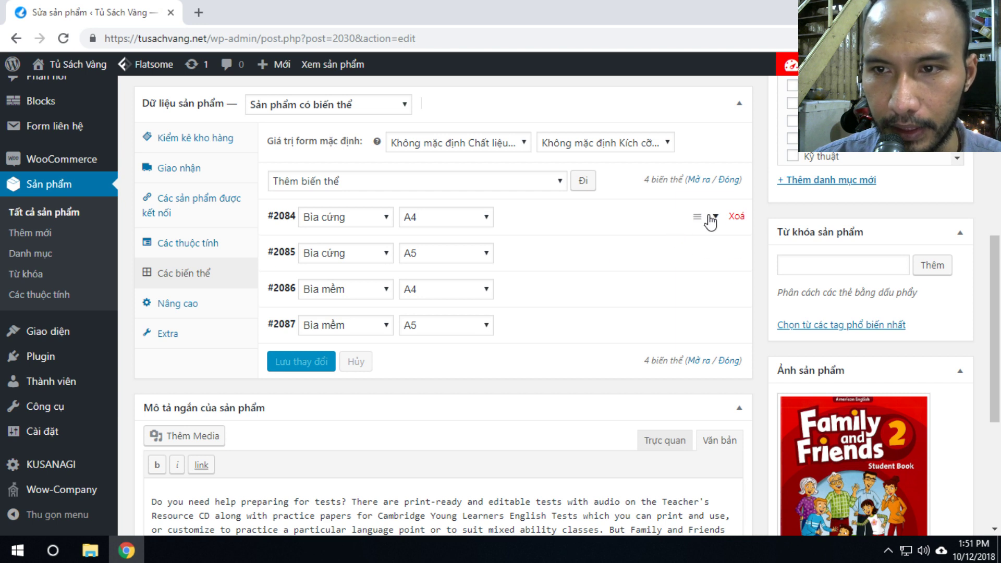
Set the regular price of the Bìa cứng, A4 variation to 90000.
click(713, 217)
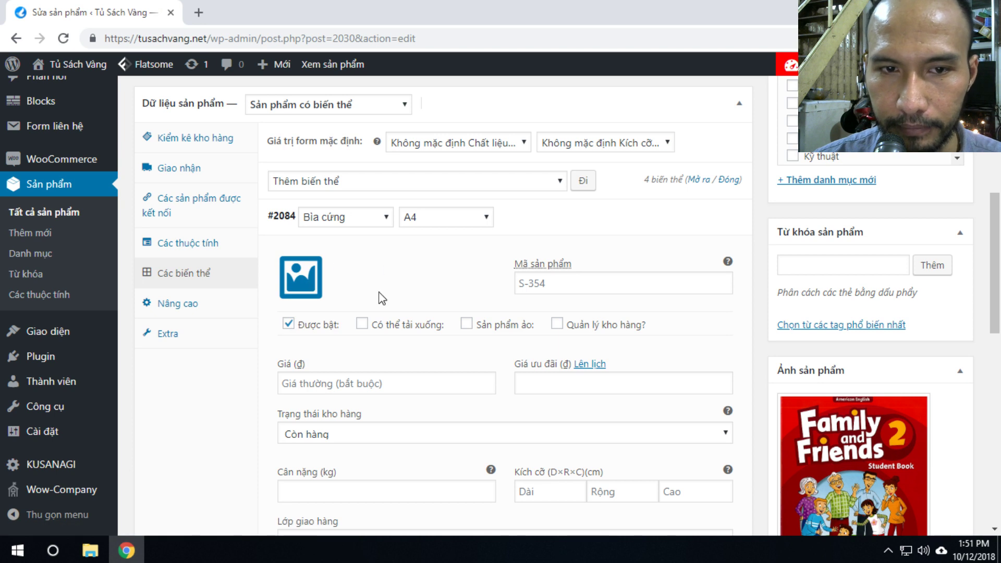
scroll(407, 289, down, 2)
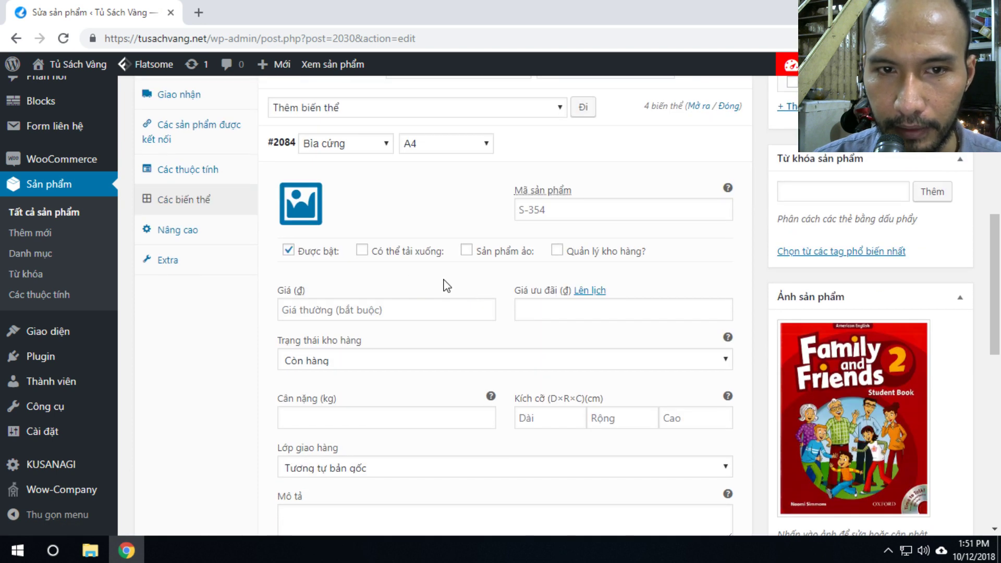
scroll(409, 297, down, 2)
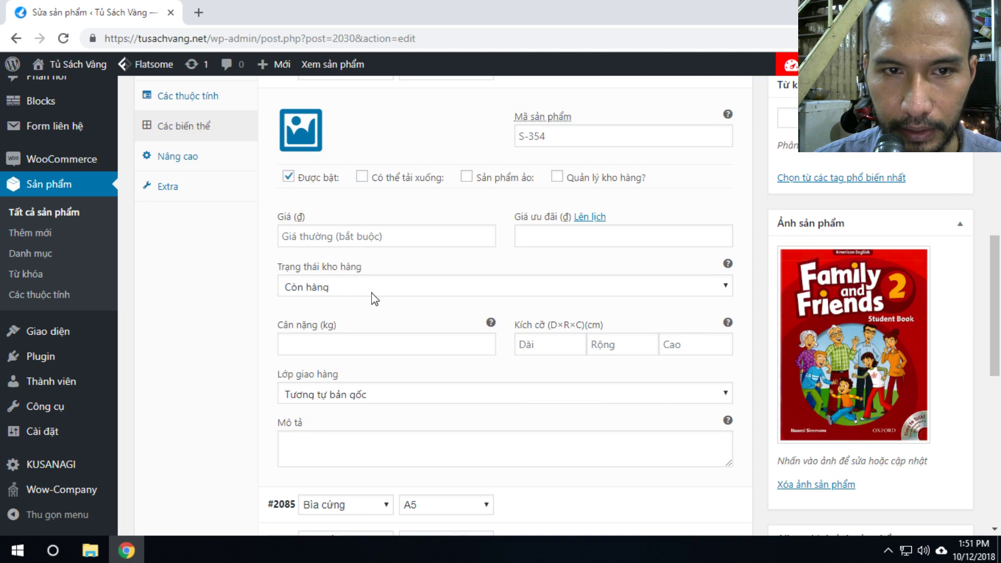
click(336, 239)
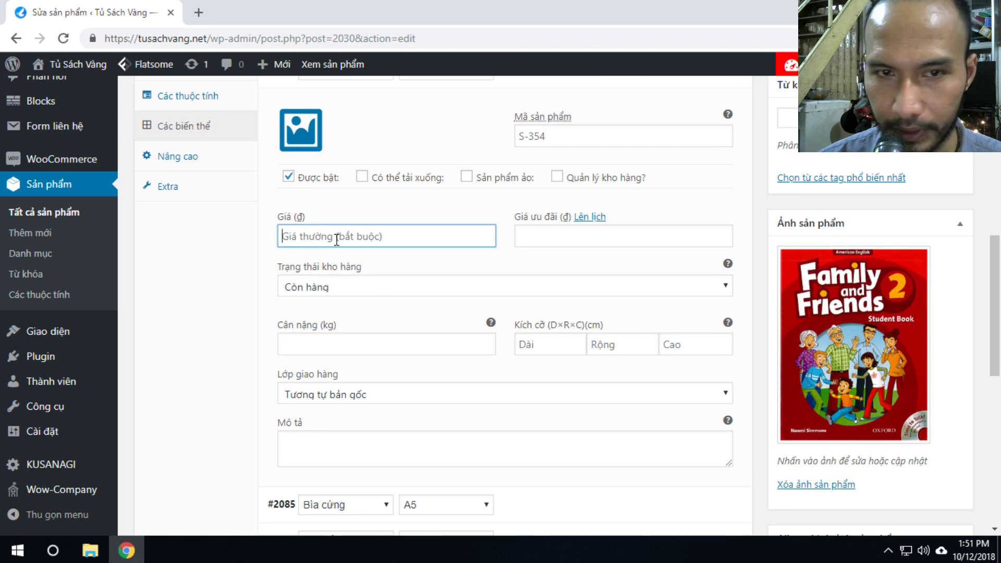
text(90000)
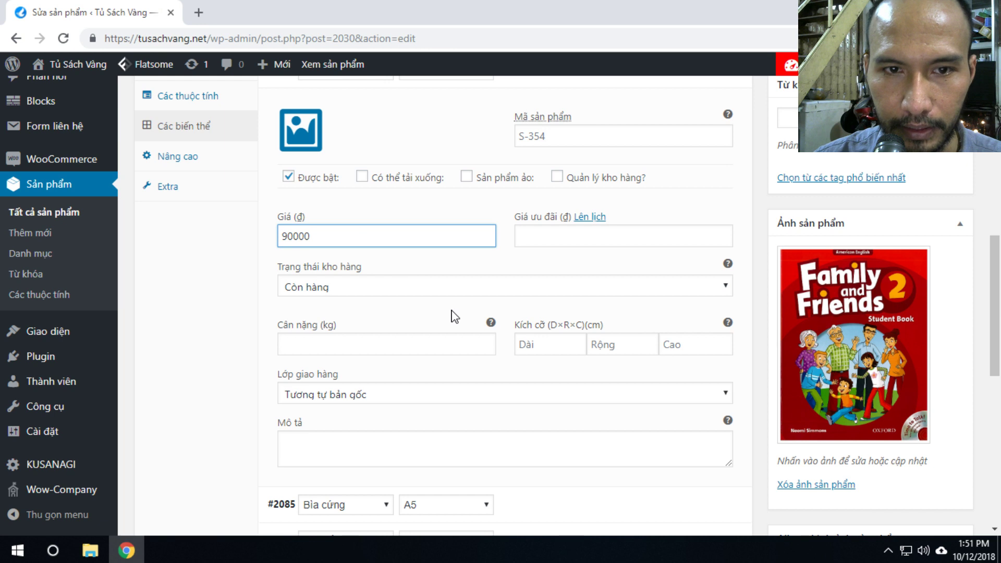
scroll(454, 312, down, 1)
scroll(709, 255, up, 3)
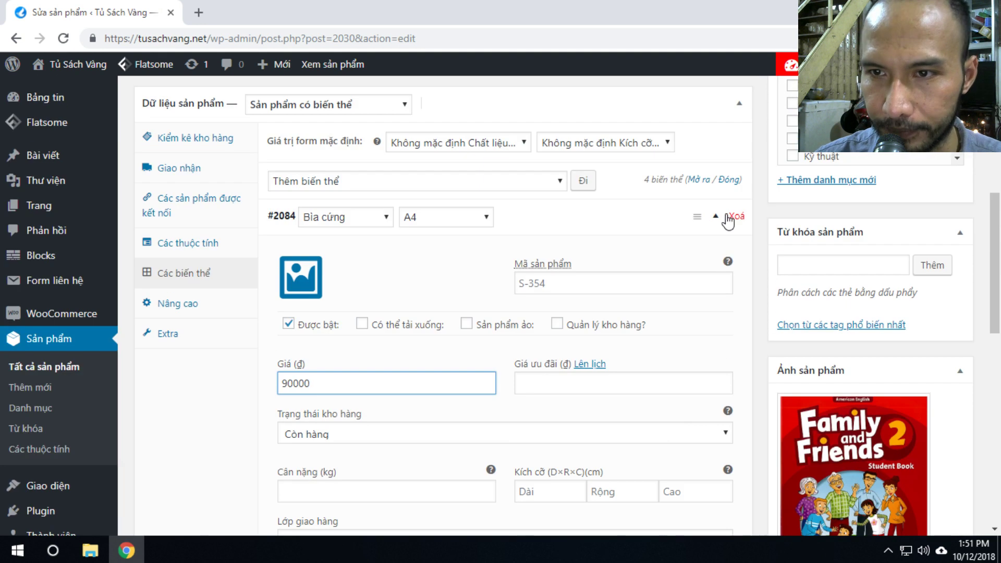
click(717, 219)
Set the regular price of the Bìa cứng, A5 variation to 100000.
scroll(636, 252, down, 1)
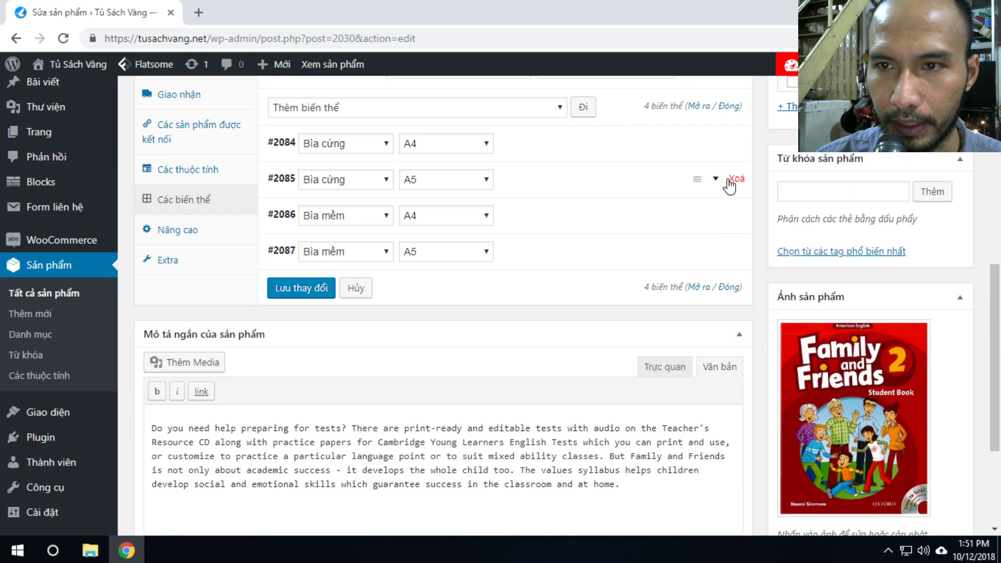
click(715, 179)
click(309, 344)
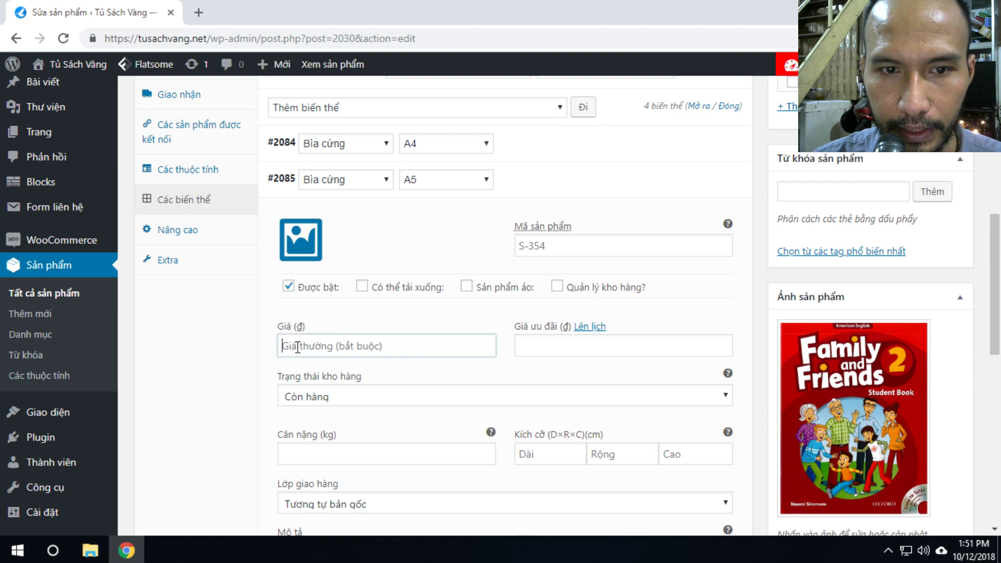
text(100000)
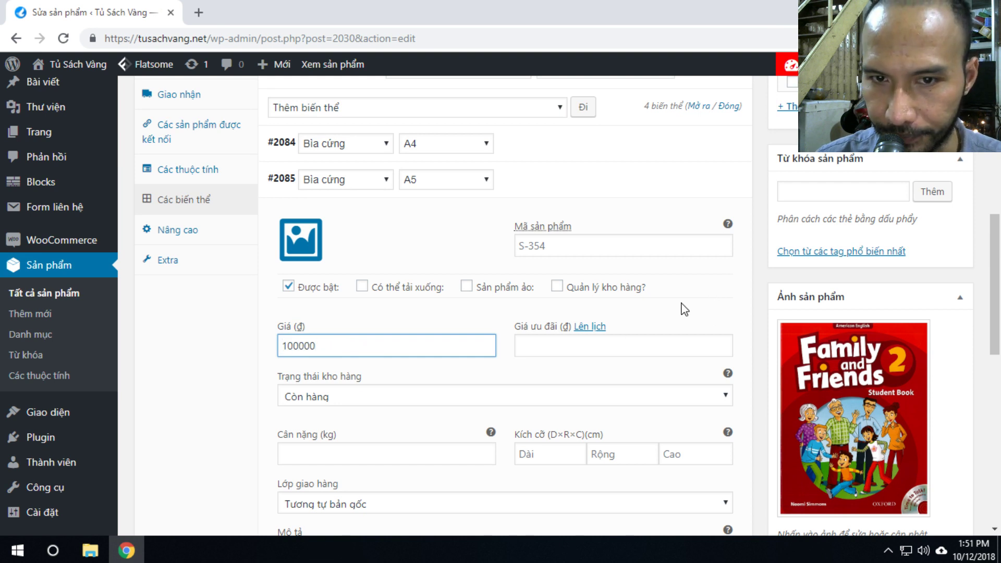
scroll(685, 309, down, 1)
scroll(712, 140, up, 2)
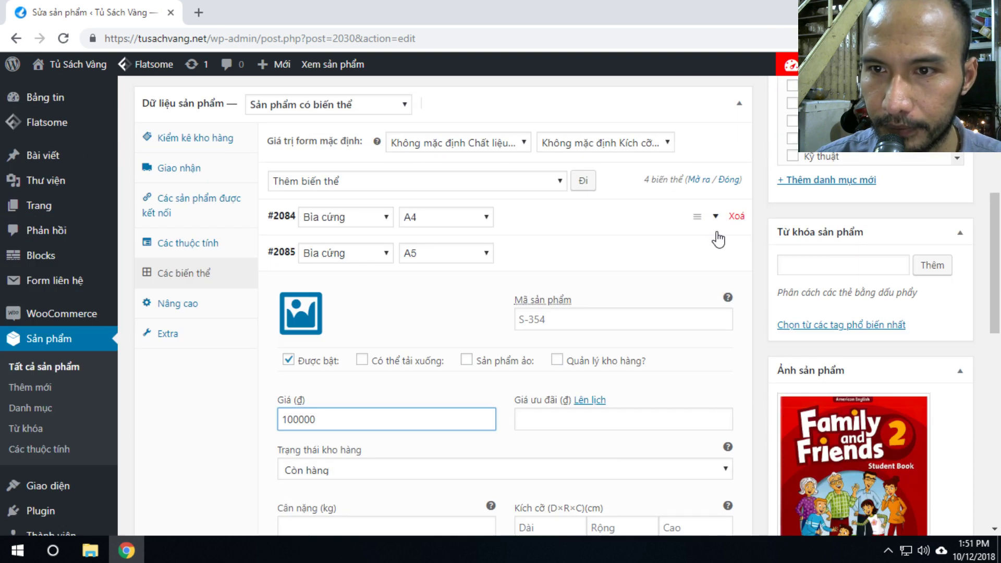
click(715, 257)
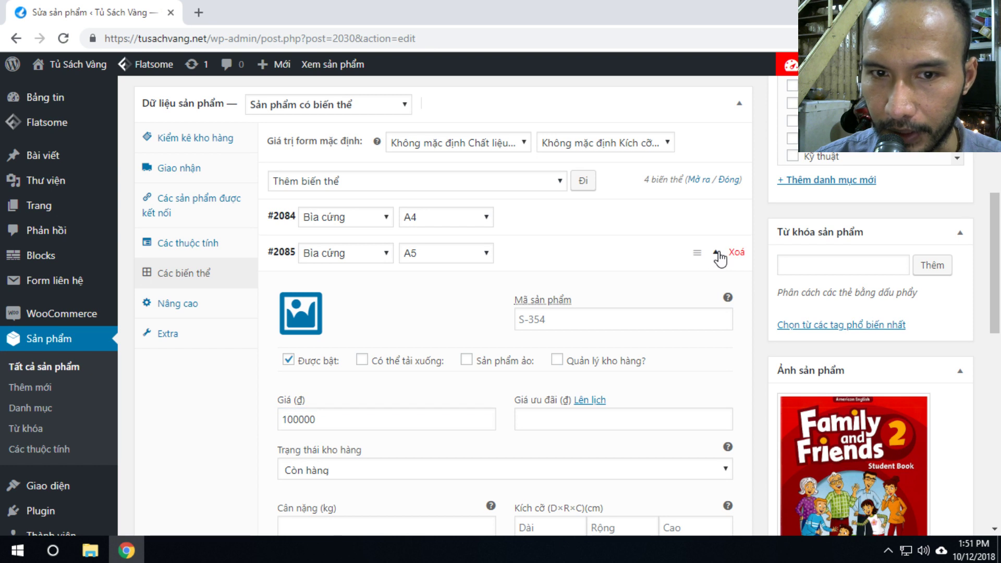
Set the regular price of the Bìa mềm, A4 variation to 110000.
scroll(708, 261, down, 1)
click(693, 212)
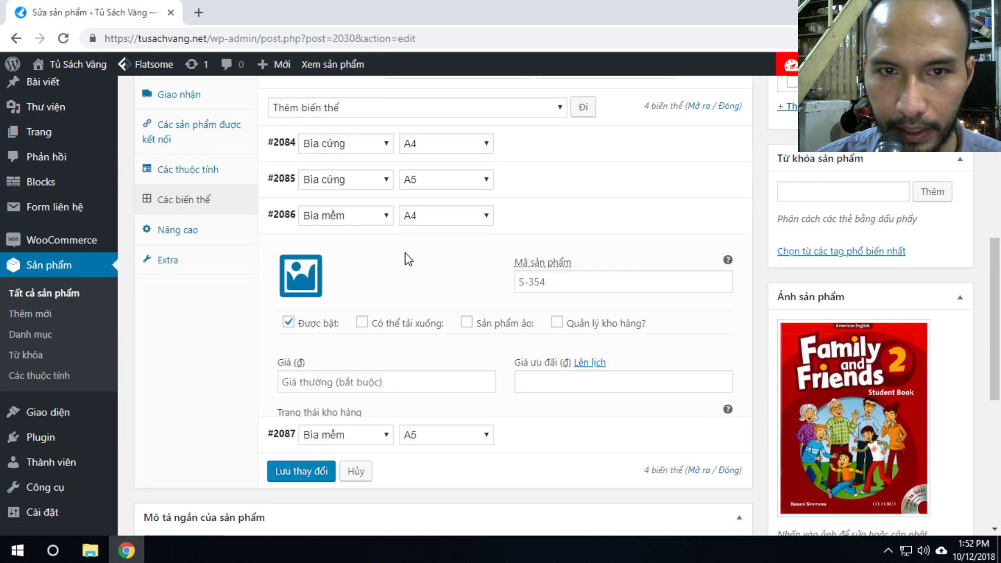
click(318, 379)
text(1)
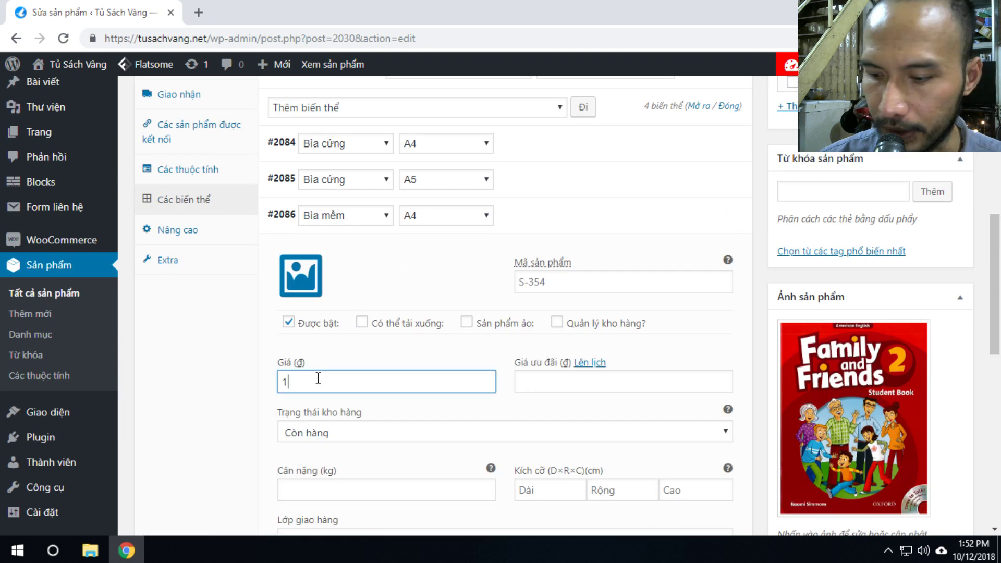
text(10000)
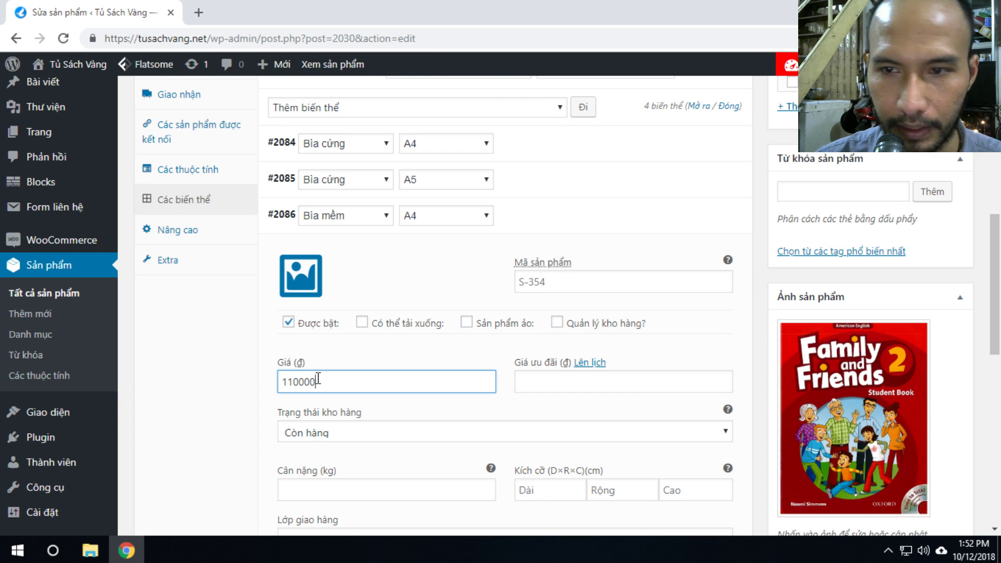
click(715, 230)
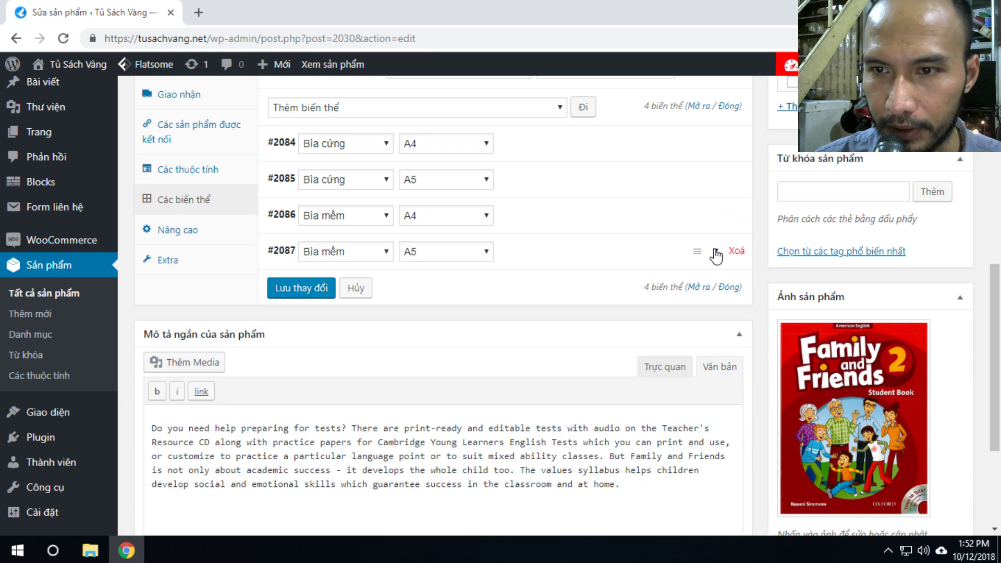
Set the regular price of the Bìa mềm, A5 variation to 120000.
click(715, 252)
scroll(358, 376, down, 1)
click(319, 344)
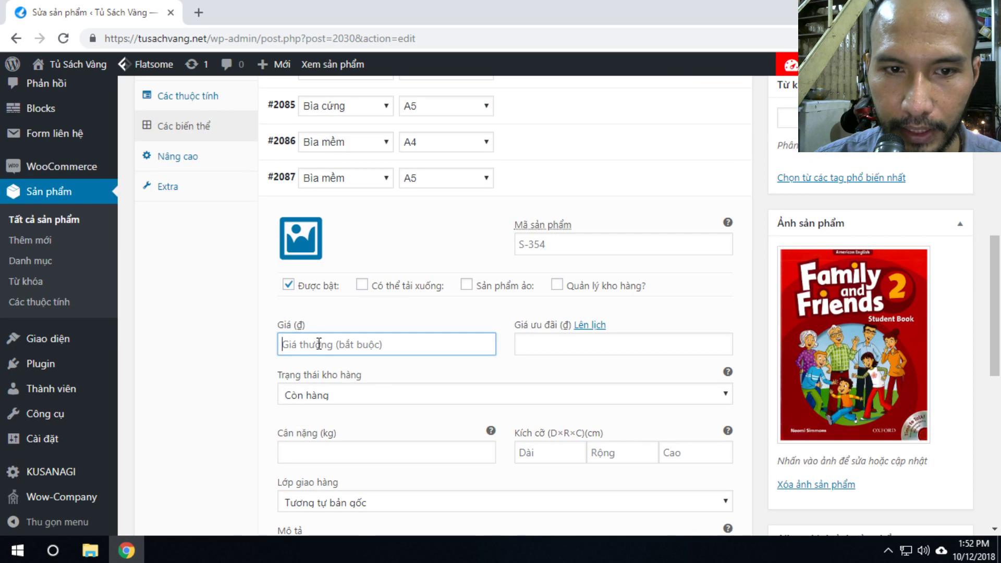
text(120000)
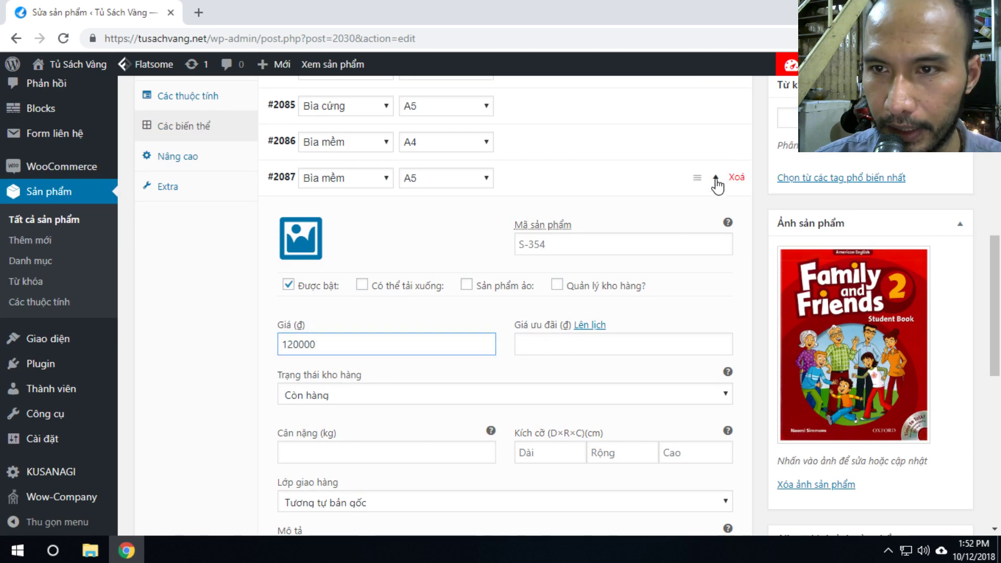
click(716, 180)
Update the published product to save the variations and their prices.
scroll(886, 245, up, 4)
scroll(913, 261, up, 10)
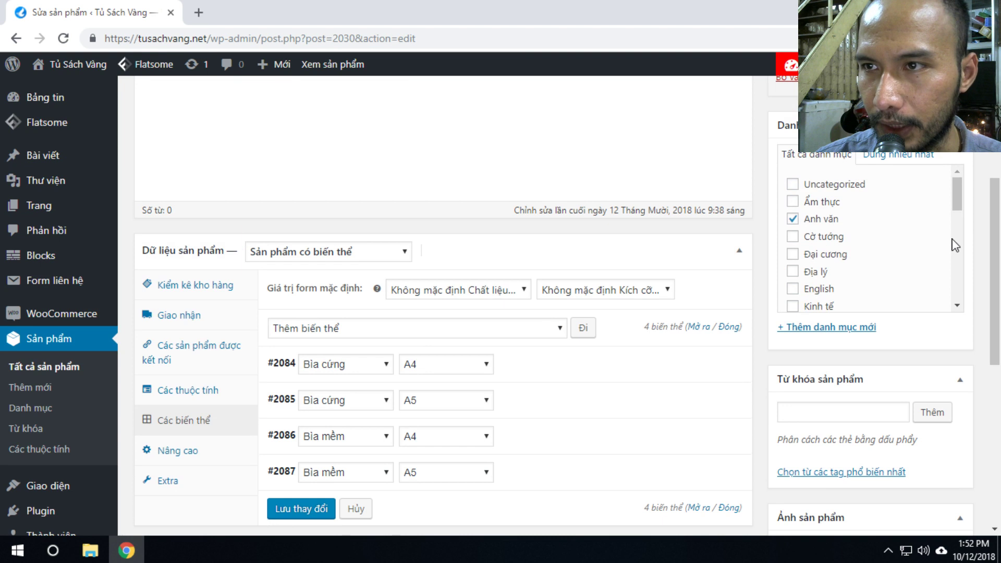
click(942, 305)
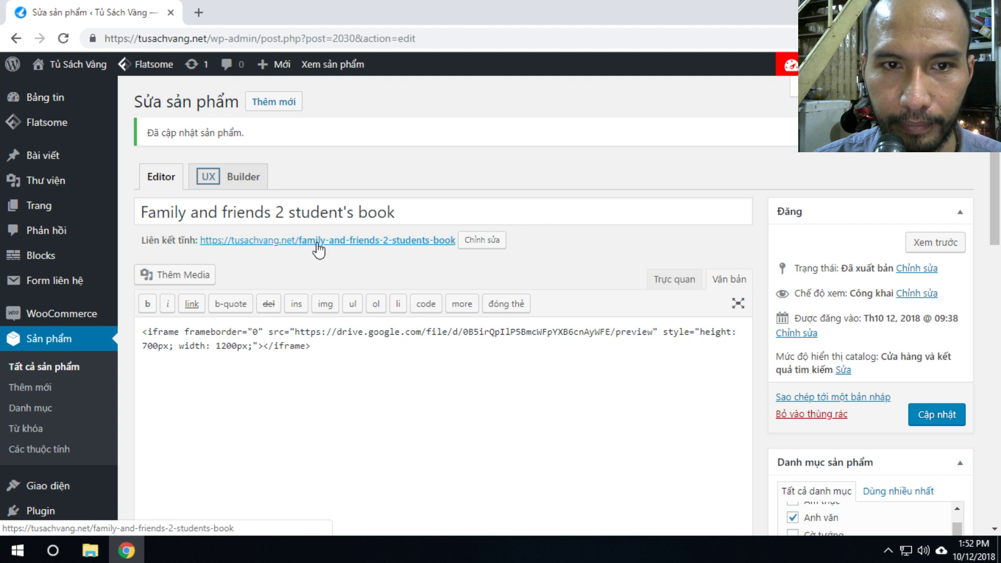
View the product's storefront page through its permalink and check the displayed price range.
click(328, 241)
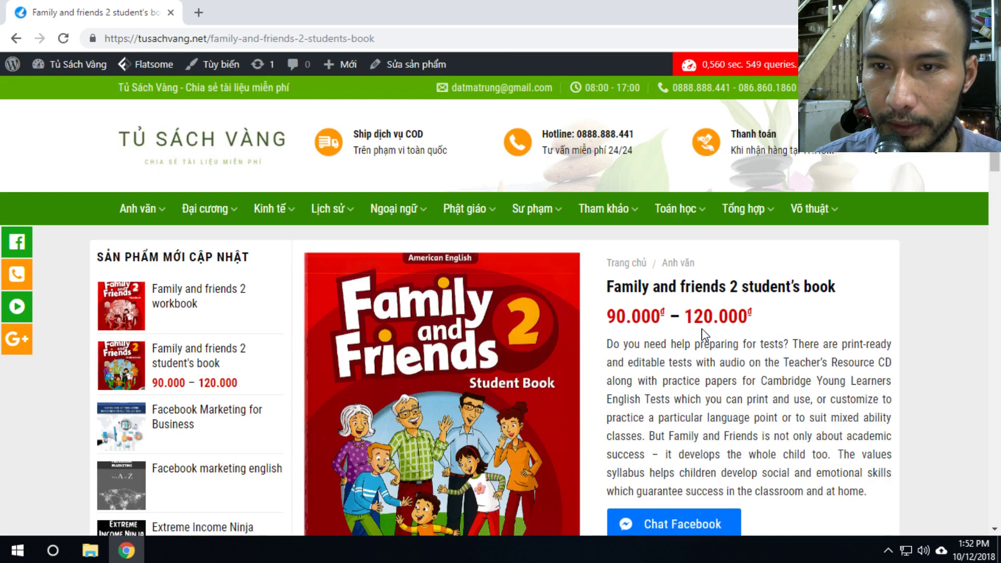
drag(610, 315, 673, 320)
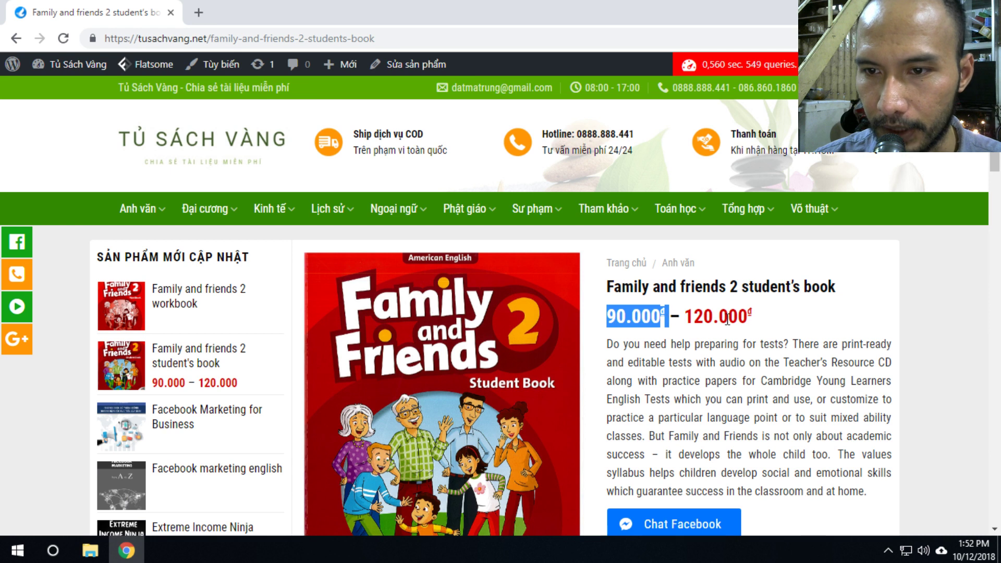
click(923, 332)
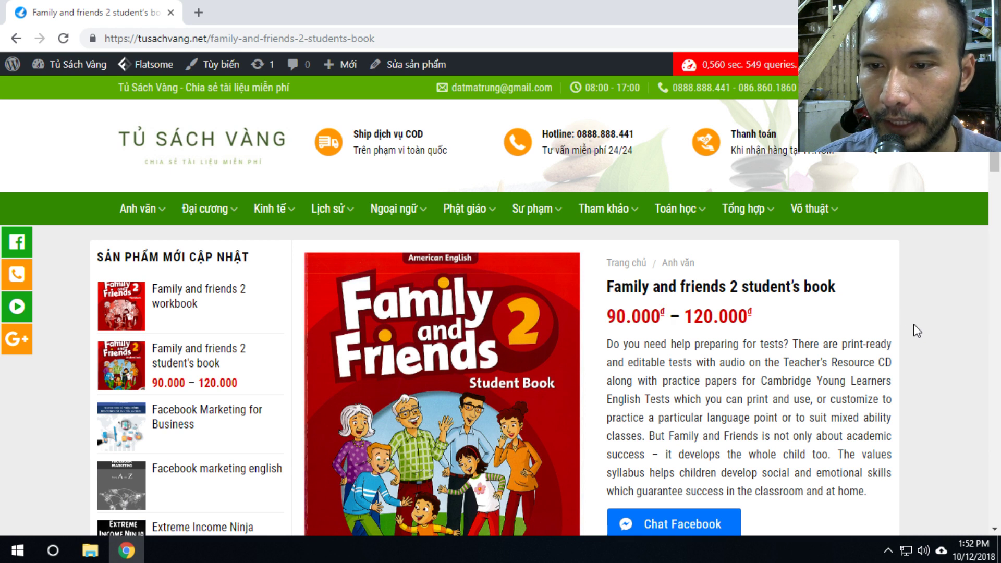
Choose Bìa cứng for Chất liệu and A4 for Kích cỡ on the storefront page to check that variation's price.
scroll(915, 333, down, 5)
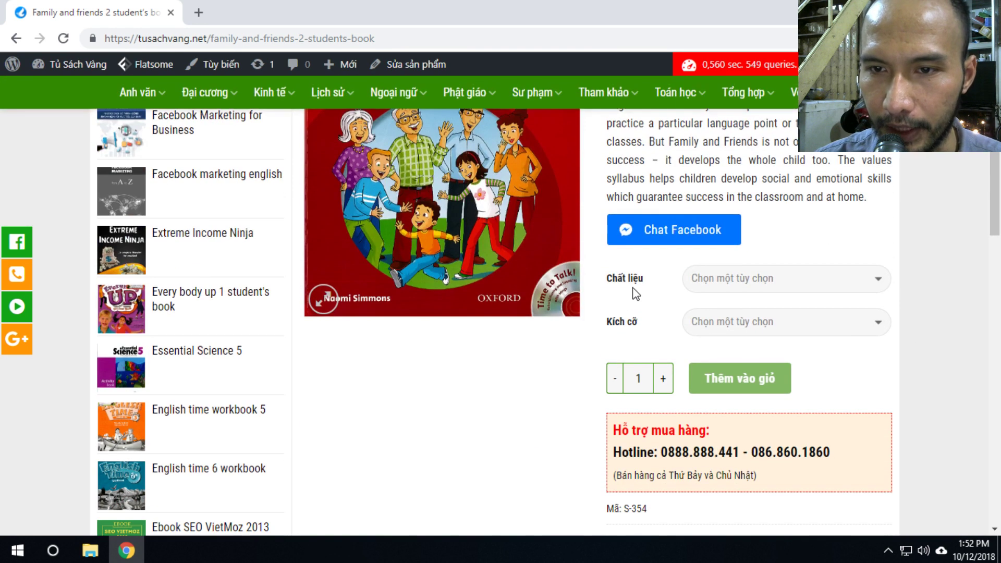
click(736, 283)
click(712, 314)
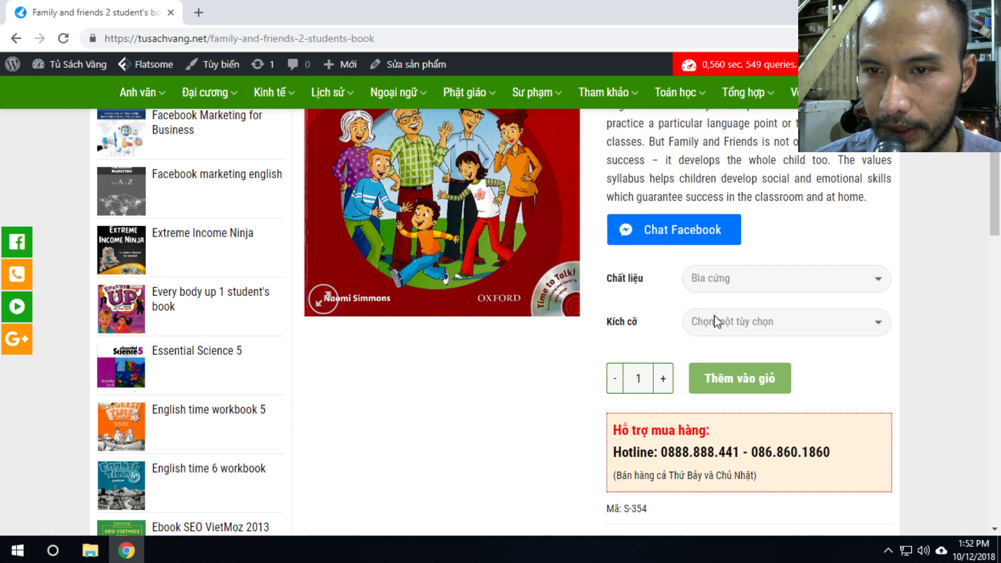
click(712, 323)
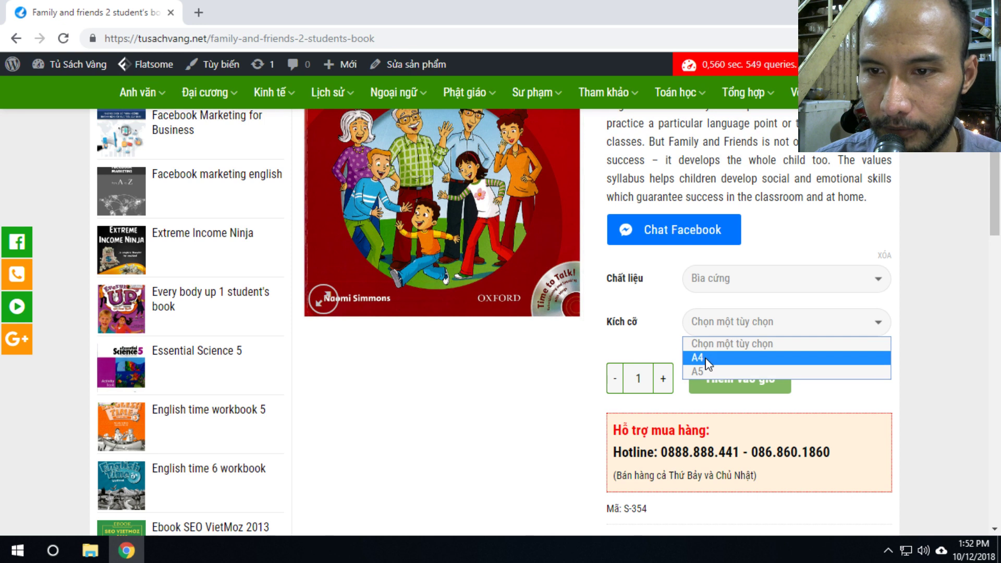
click(711, 356)
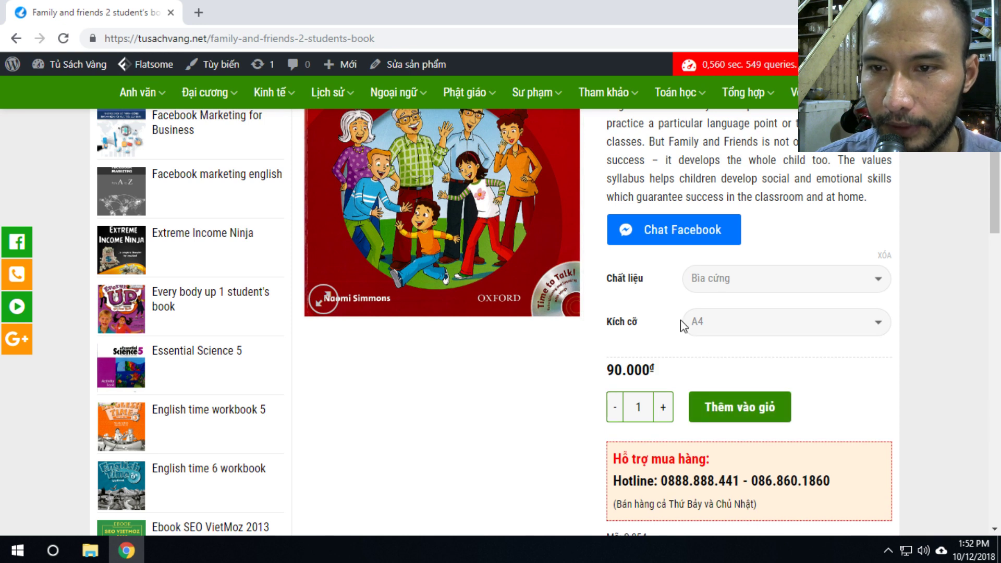
Switch the storefront selection to Bìa mềm and A5 to check that variation's price.
click(730, 285)
click(725, 327)
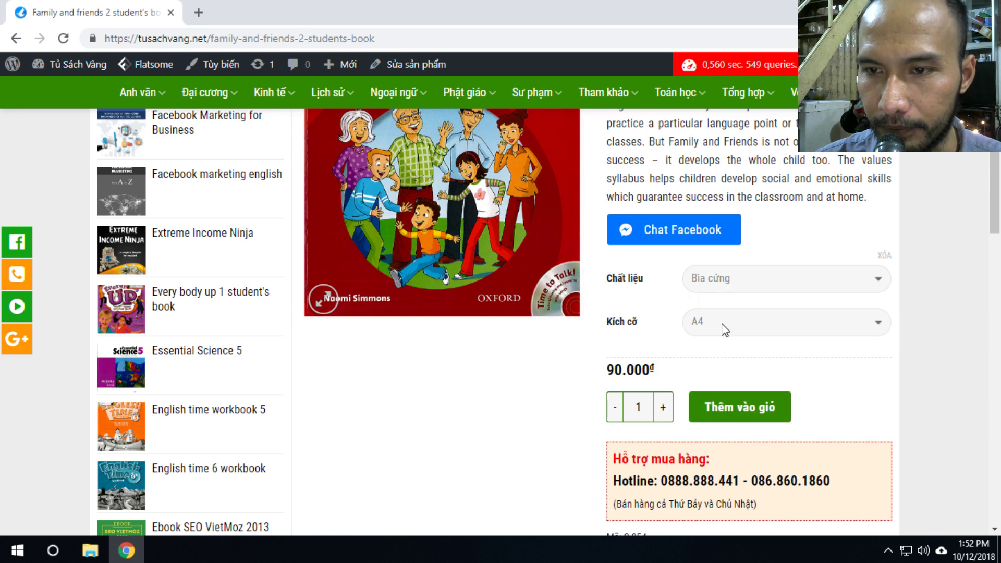
click(719, 325)
click(707, 372)
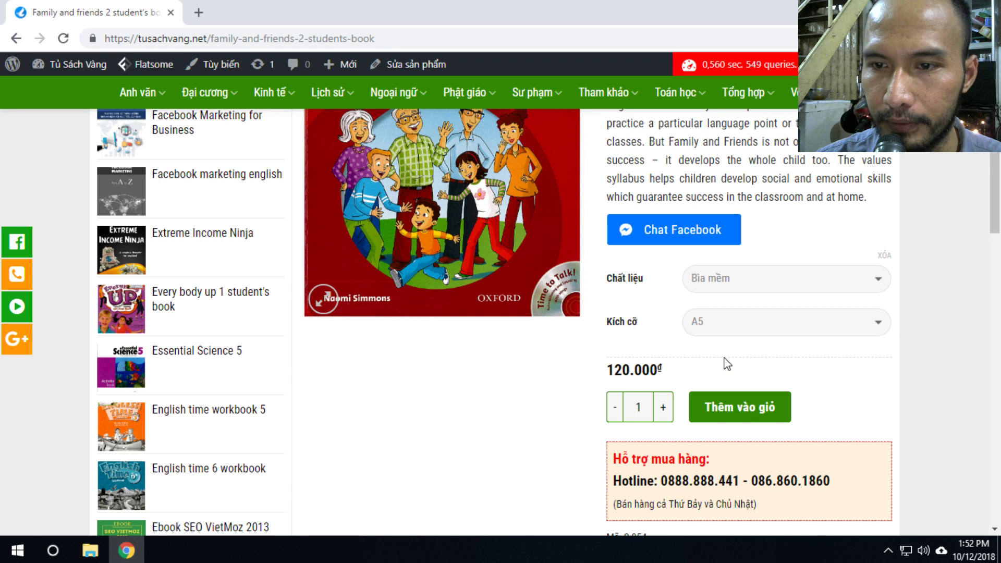